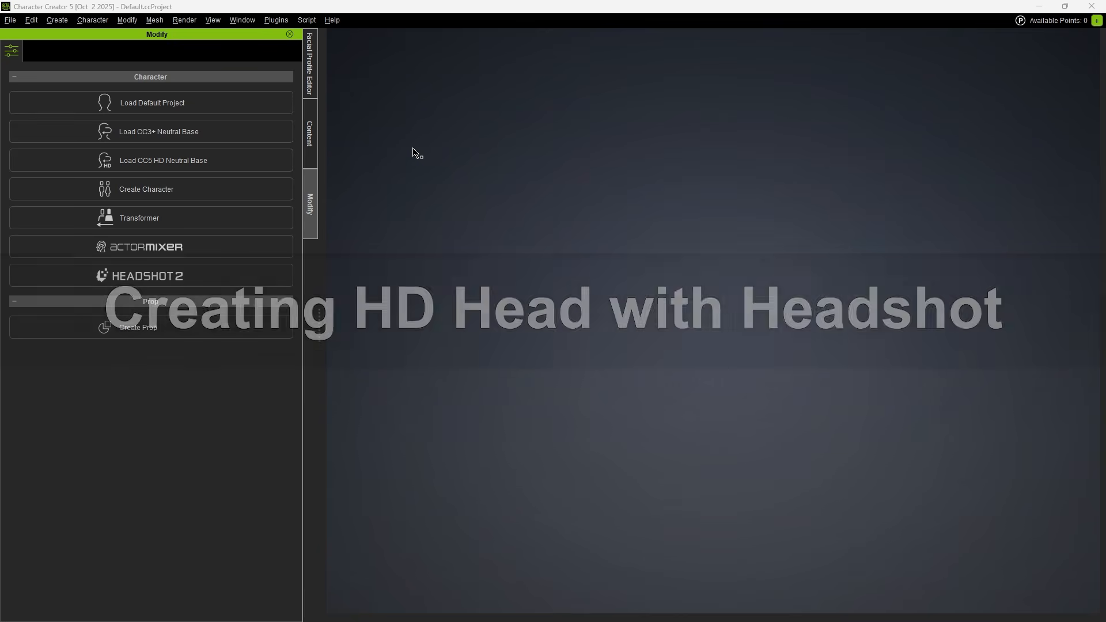
Open the File menu to reach the import options for an external model.
left_click(10, 20)
Import the sculpted bust OBJ, then view it in wireframe (Ctrl+4) zoomed in close.
mouse_move(74, 130)
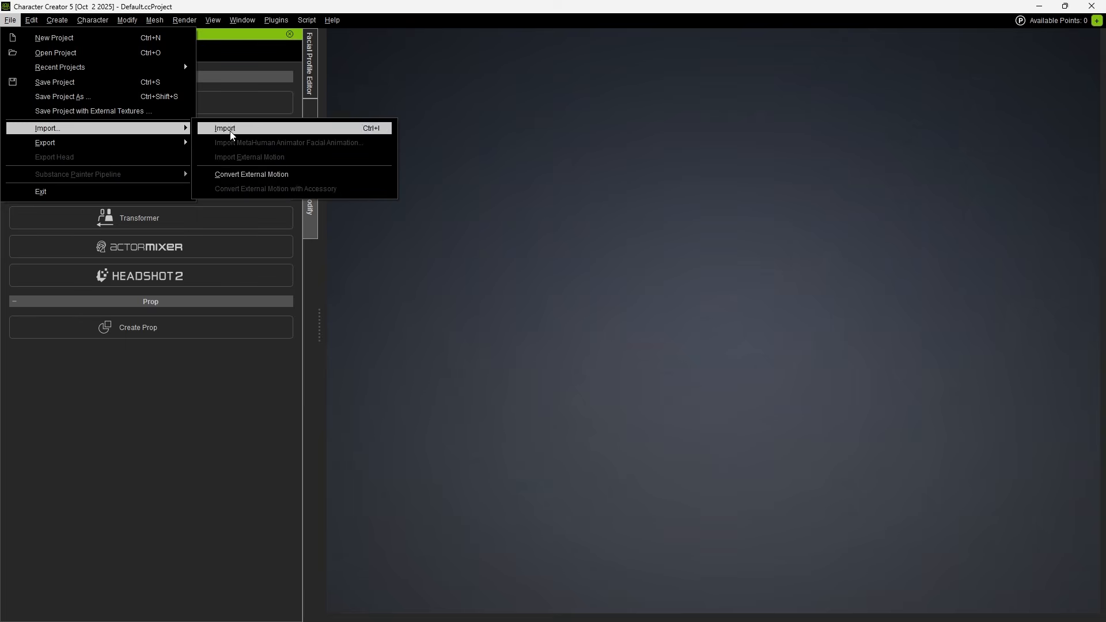
left_click(258, 128)
double_click(212, 109)
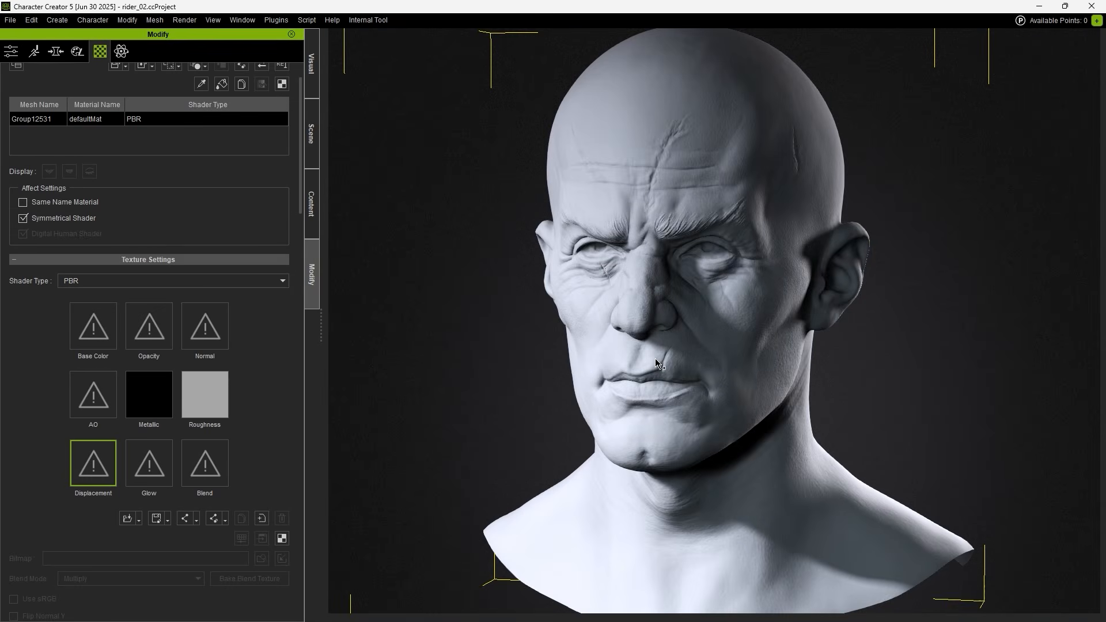
key("ctrl+4")
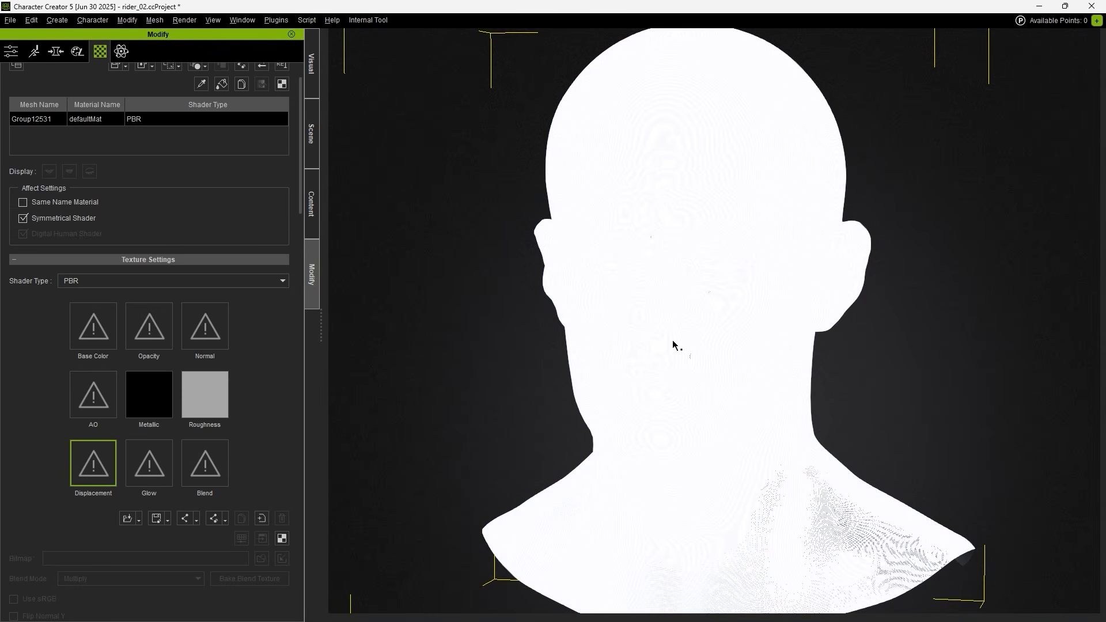
right_click_drag(673, 341, 766, 327)
scroll(916, 329, "up", 4)
scroll(765, 327, "up", 10)
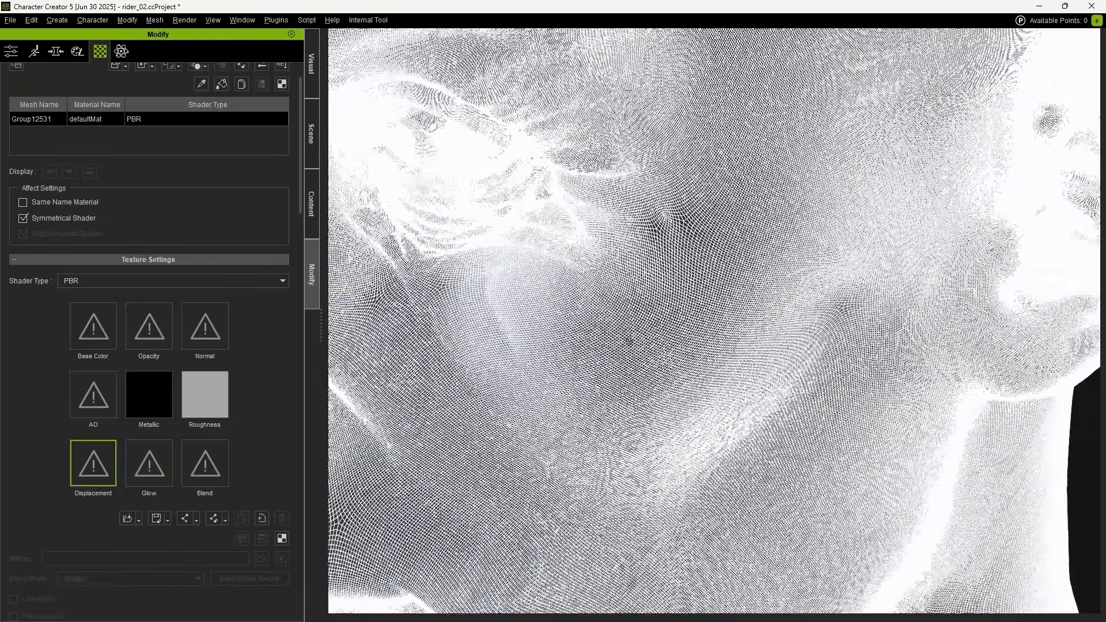
scroll(625, 346, "up", 3)
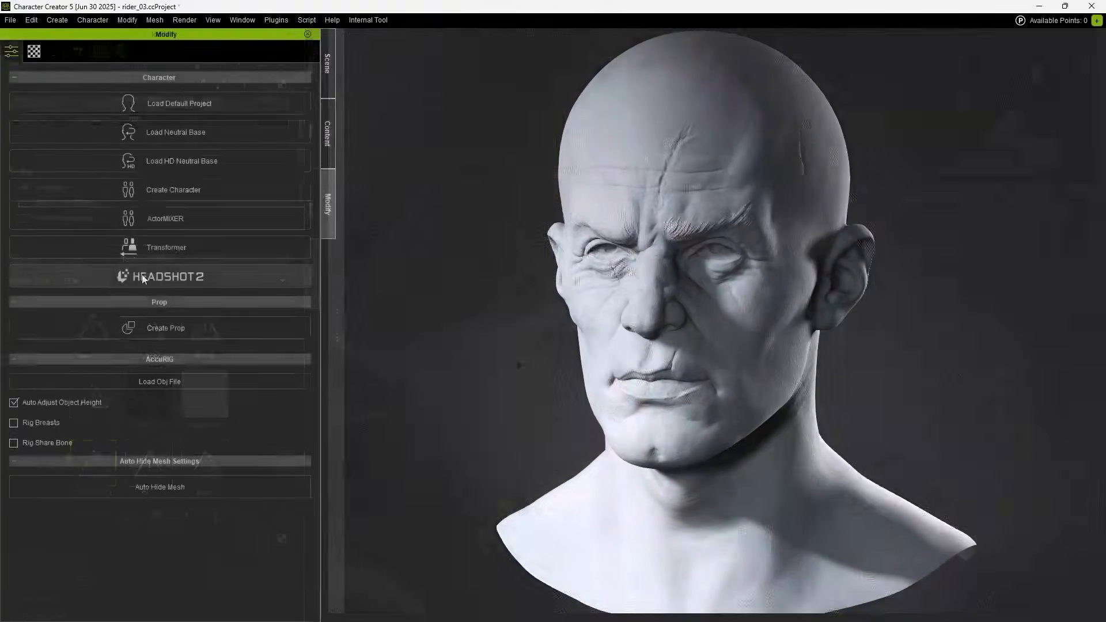
Start Headshot 2 head generation from the mesh and auto-detect its 24 alignment points.
left_click(243, 276)
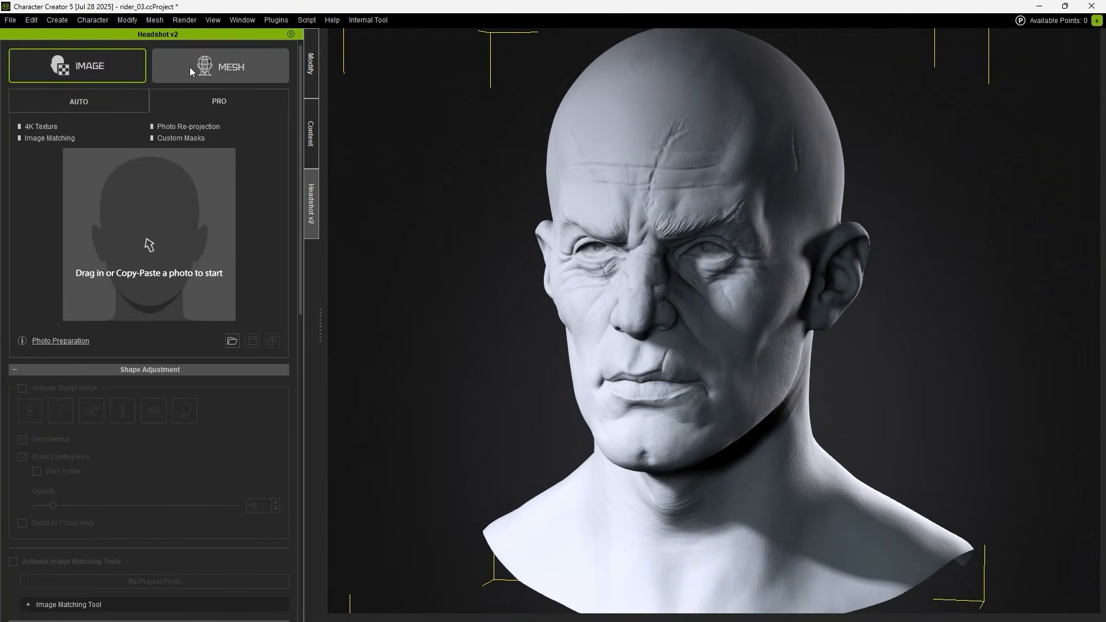
left_click(271, 67)
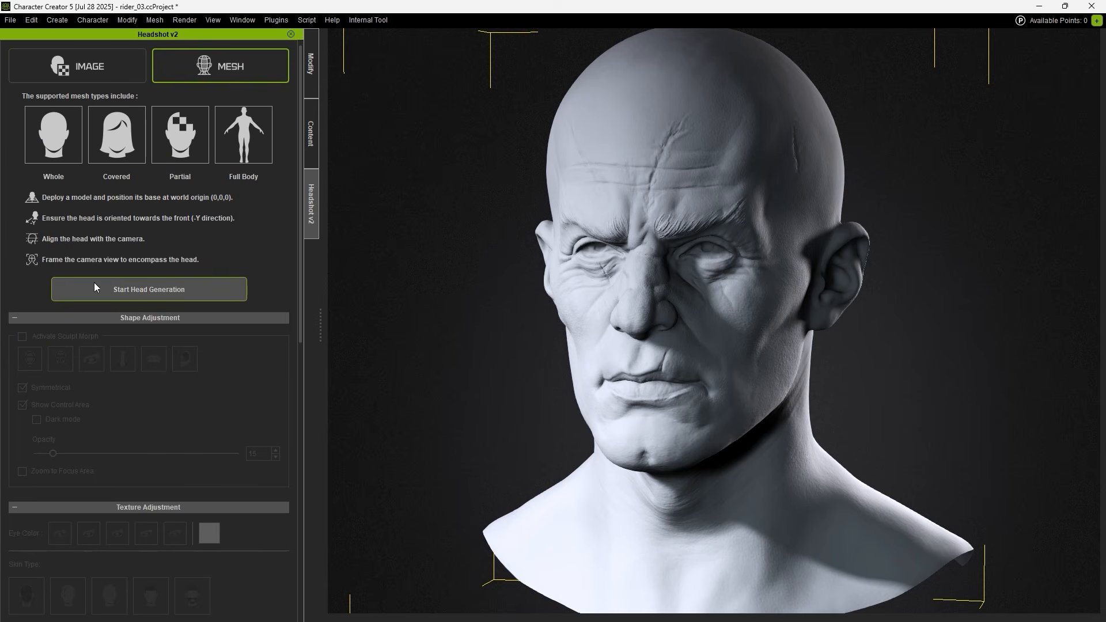
left_click(206, 285)
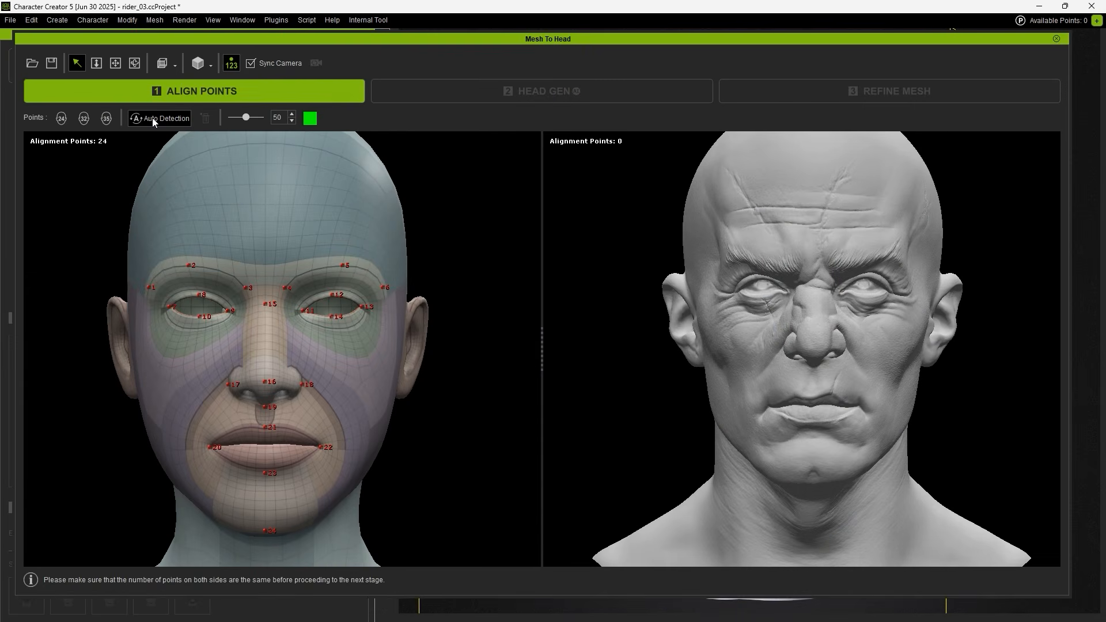
left_click(152, 118)
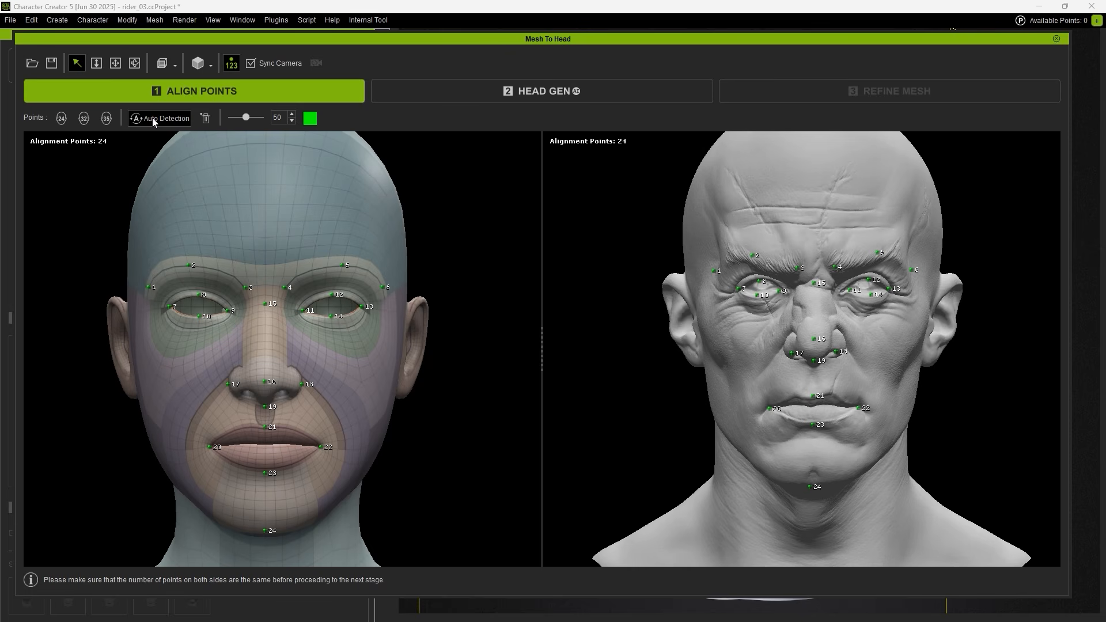
Switch to the 35-point layout and place alignment points 25–30 on both ears of the sculpt.
left_click(106, 119)
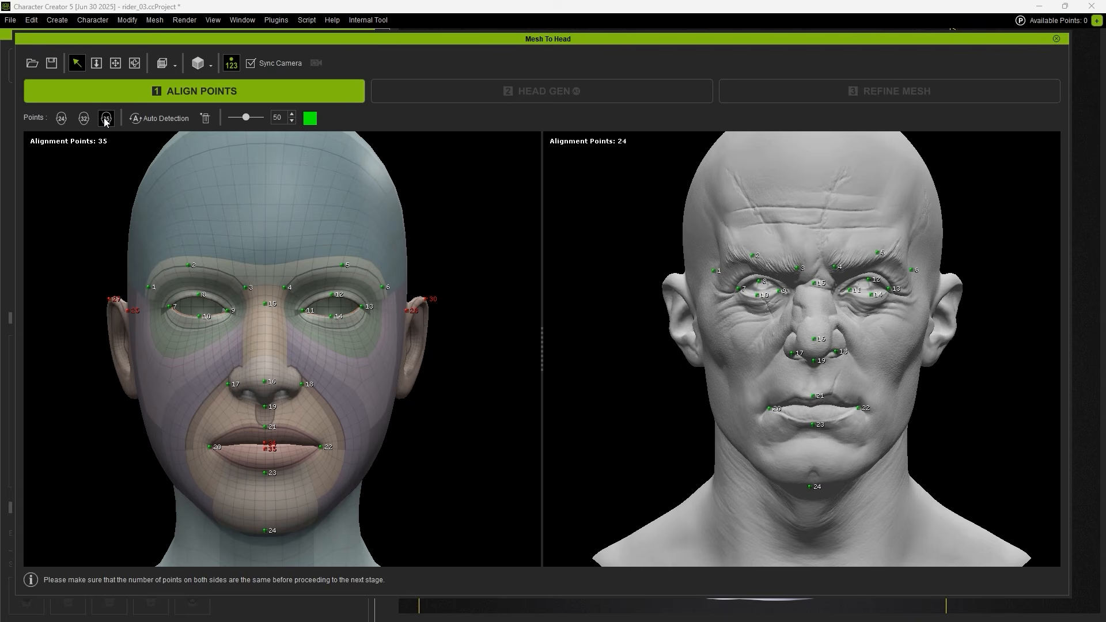
right_click_drag(755, 340, 834, 351)
scroll(834, 351, "up", 3)
left_click(687, 311)
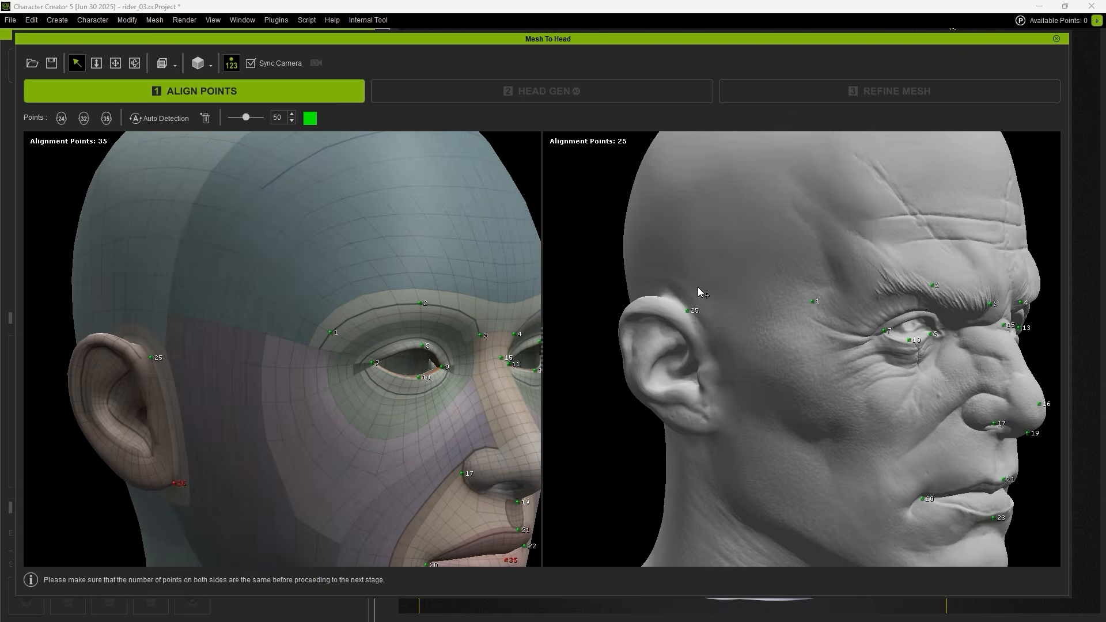
right_click_drag(699, 290, 691, 265)
left_click(759, 337)
right_click_drag(759, 336, 789, 363)
left_click(762, 314)
right_click_drag(764, 315, 467, 371)
left_click(879, 287)
left_click(820, 435)
right_click_drag(969, 287, 916, 259)
left_click(906, 299)
left_click_drag(825, 392, 813, 393)
Check the eye and mouth alignment, then run HEAD GEN to wrap the base head.
right_click_drag(916, 378, 1019, 368)
right_click_drag(900, 348, 944, 354)
scroll(900, 347, "up", 4)
right_click_drag(1008, 306, 983, 308)
right_click_drag(921, 324, 980, 325)
scroll(890, 323, "down", 2)
middle_click_drag(890, 323, 898, 149)
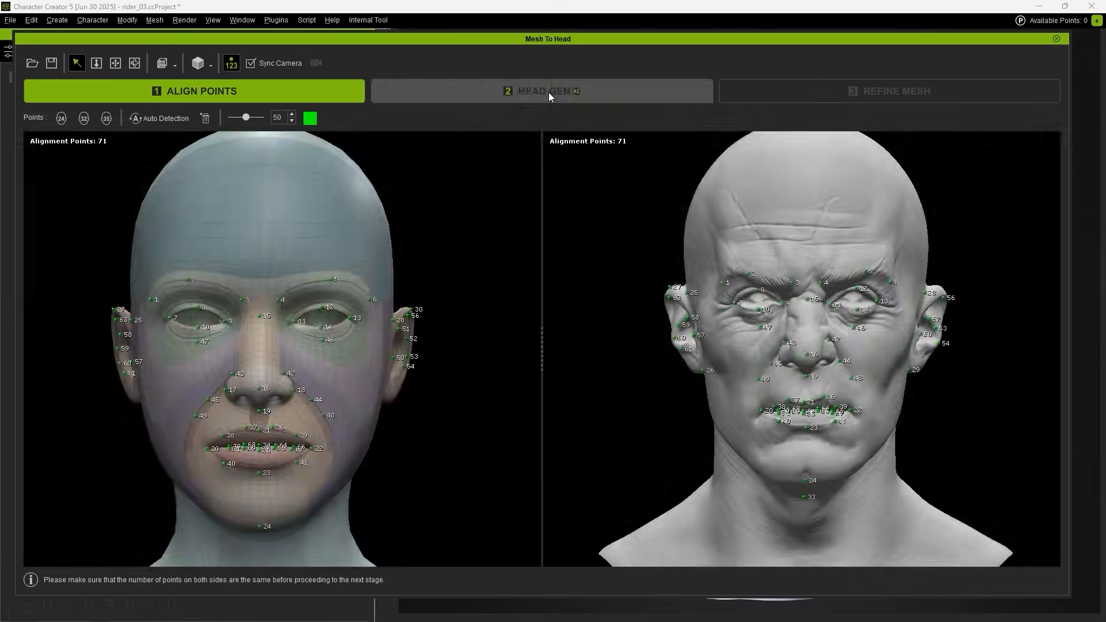
left_click(548, 92)
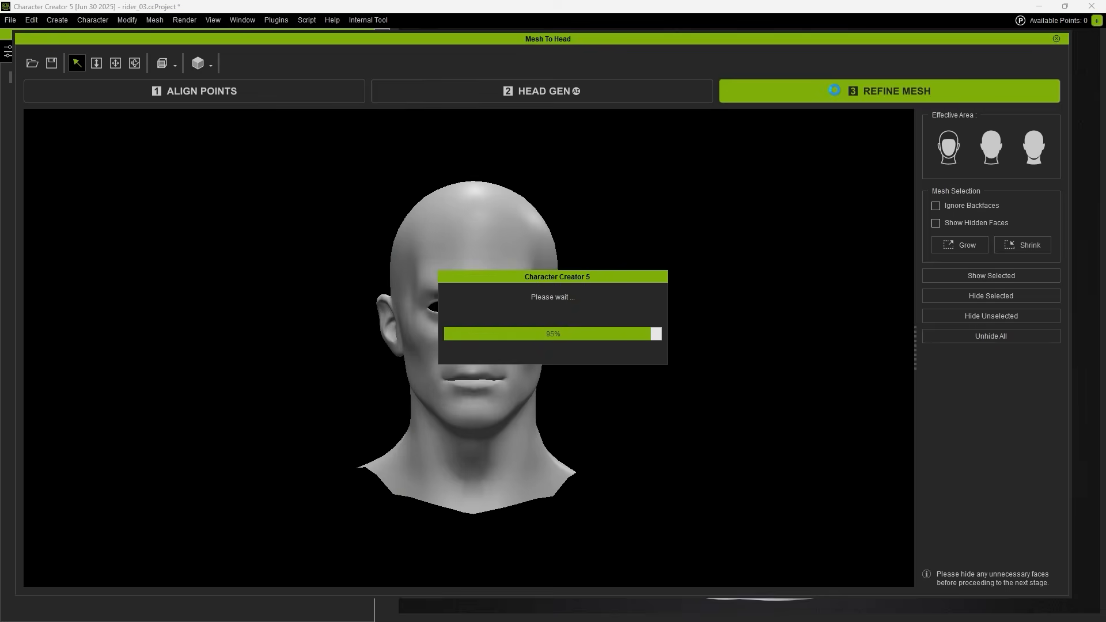
Zoom to the ear and toggle the sculpt overlay on and off to compare.
scroll(661, 326, "up", 10)
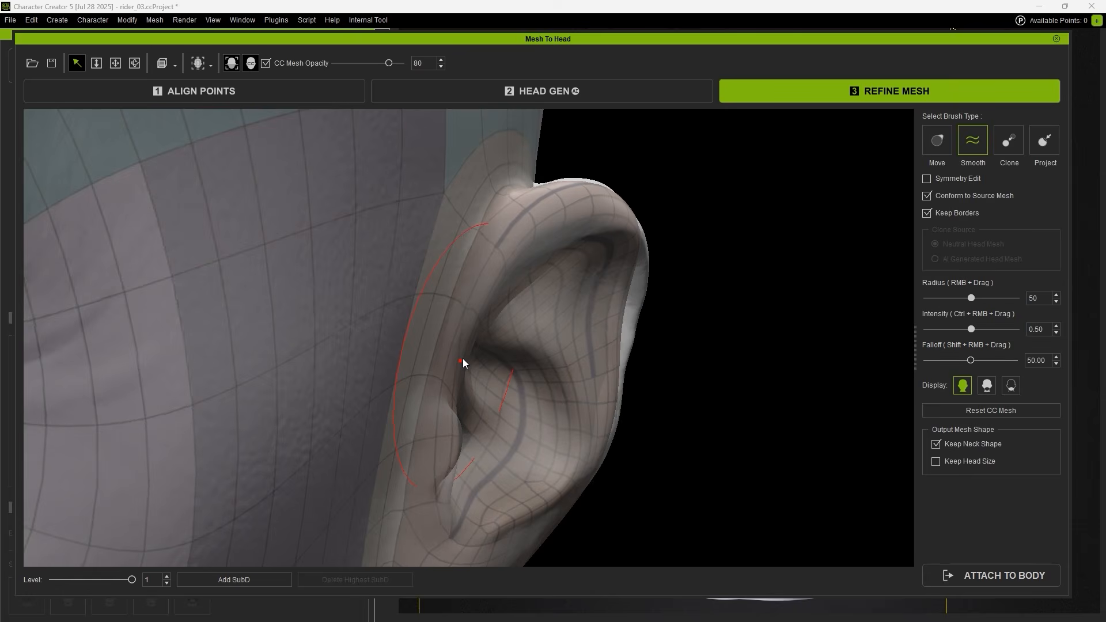
left_click(232, 62)
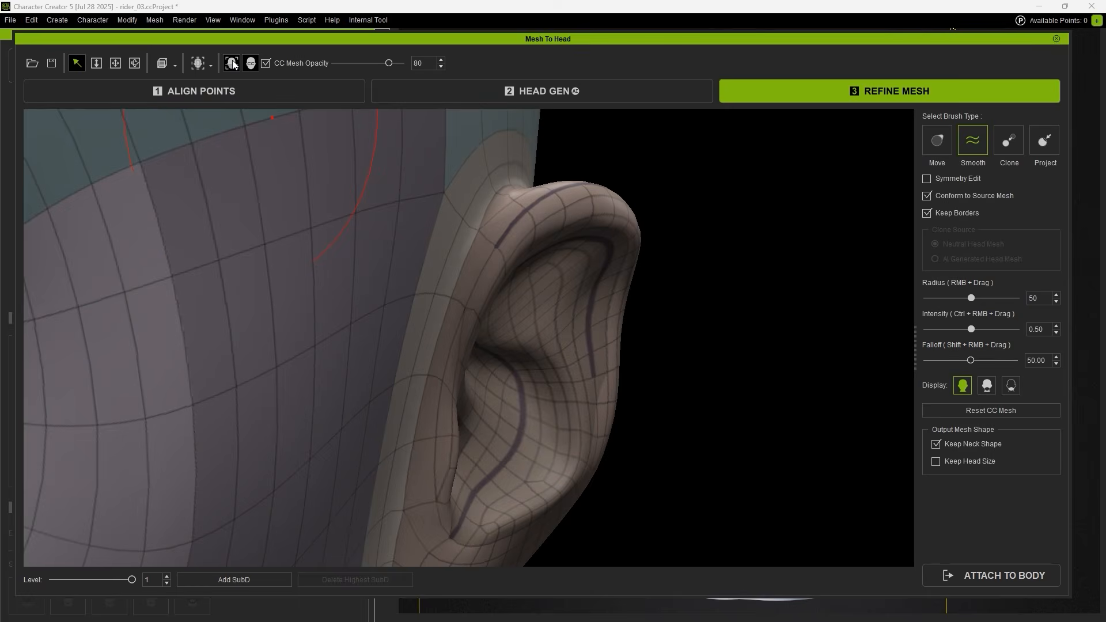
left_click(232, 63)
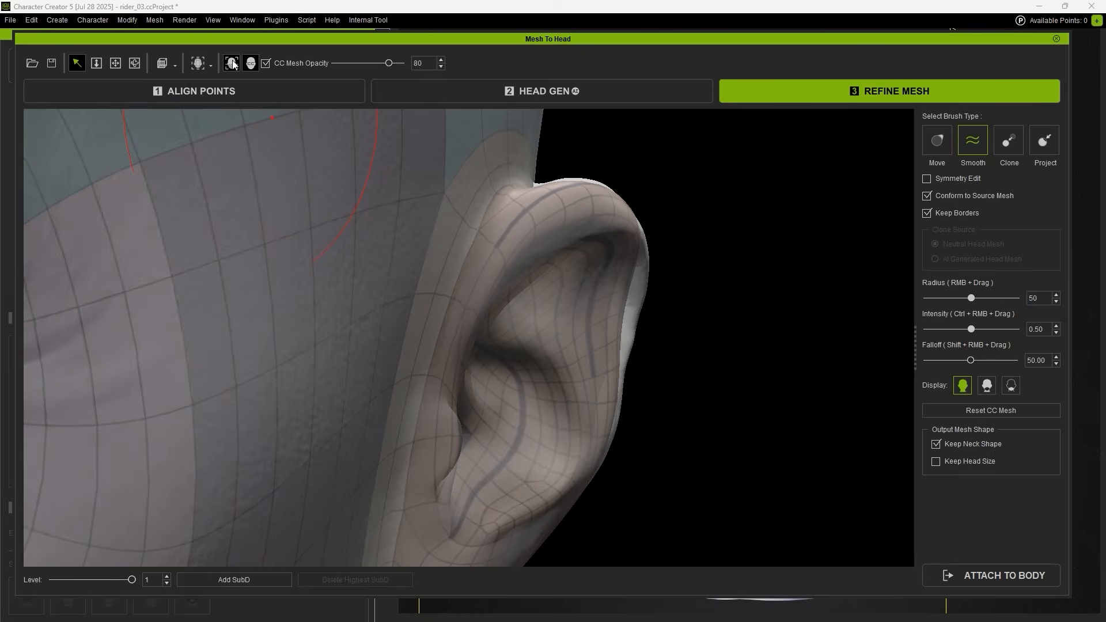
left_click(232, 64)
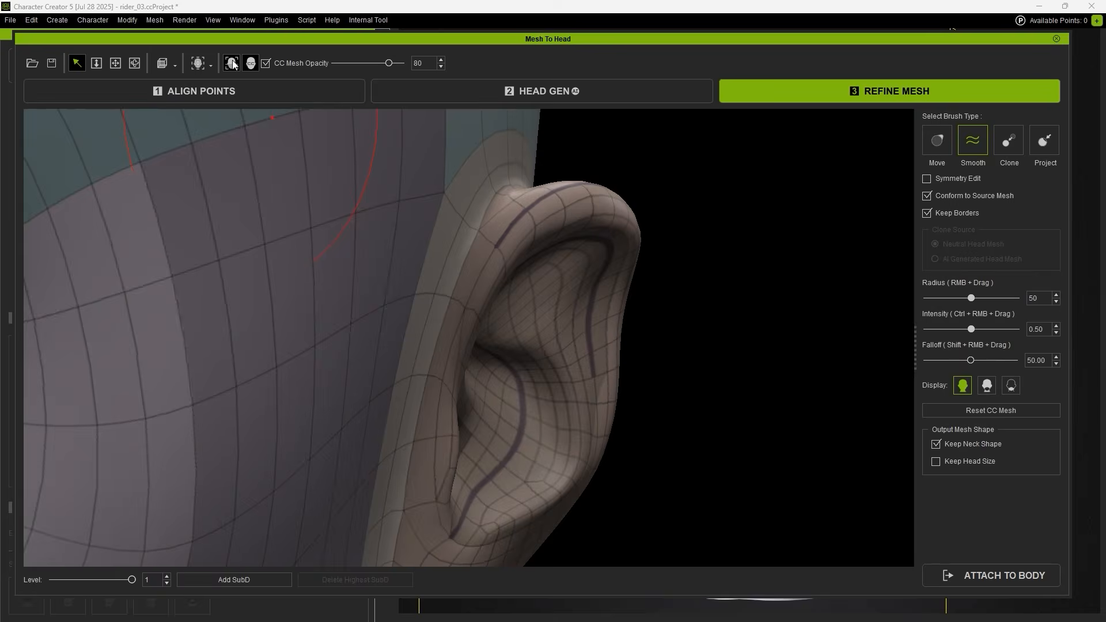
left_click(232, 64)
Fade CC Mesh Opacity to 81 and toggle the sculpt overlay again to compare.
mouse_move(389, 63)
left_mouse_down()
mouse_move(341, 64)
mouse_move(388, 68)
left_mouse_up()
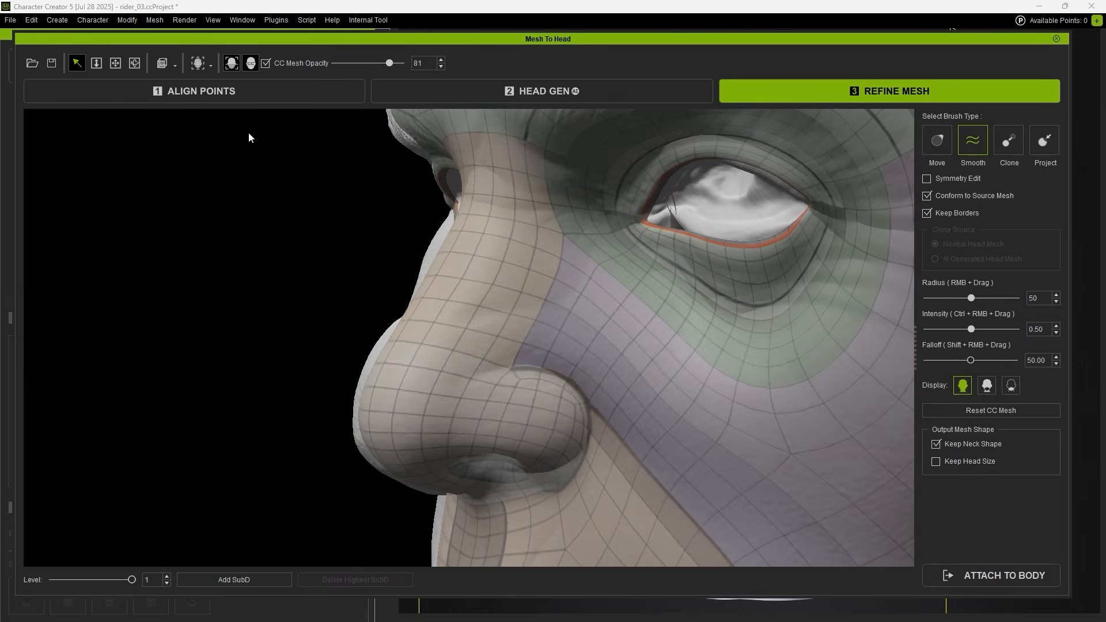
left_click(230, 68)
left_click(230, 68)
left_click(230, 68)
left_click(230, 68)
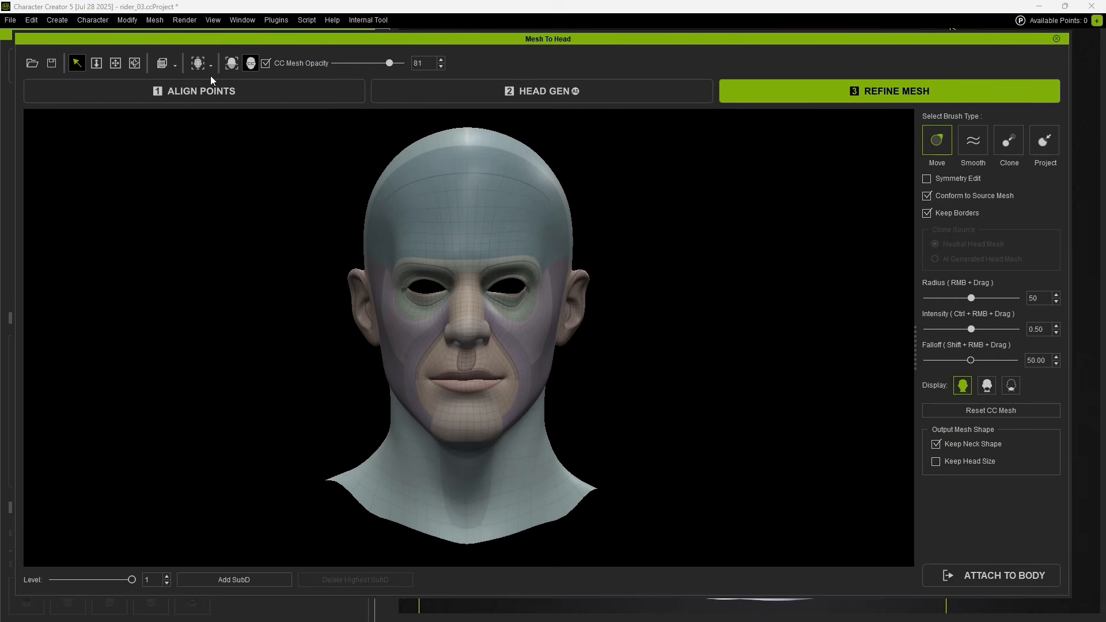
left_click(211, 68)
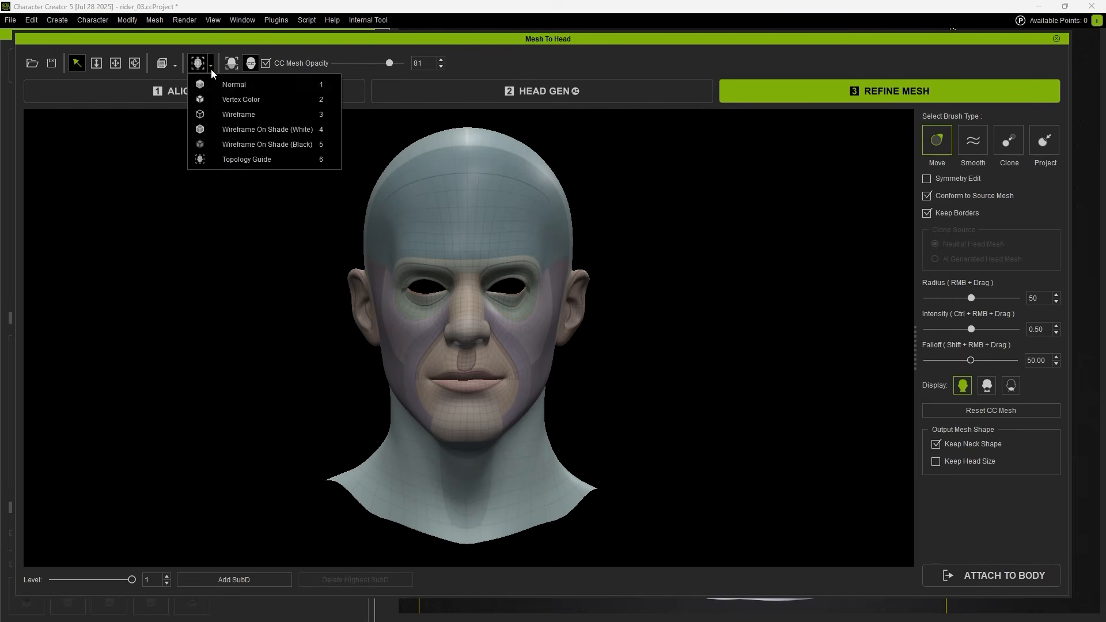
In wireframe at subdivision level 0, reshape the nostril wings onto the sculpt with the Project brush.
left_click(223, 127)
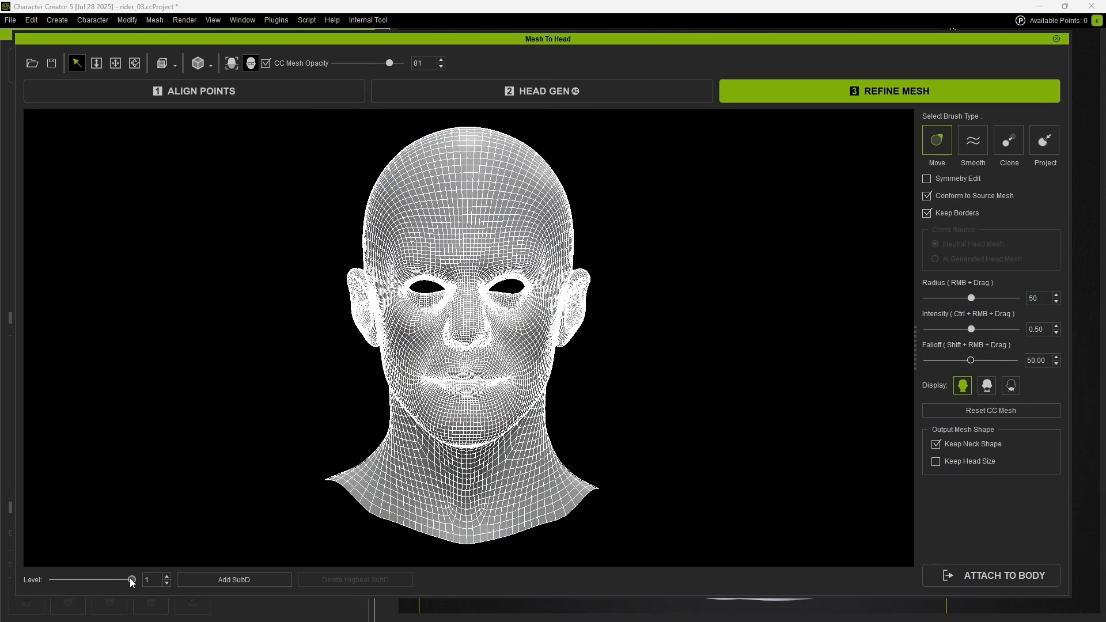
left_click(47, 579)
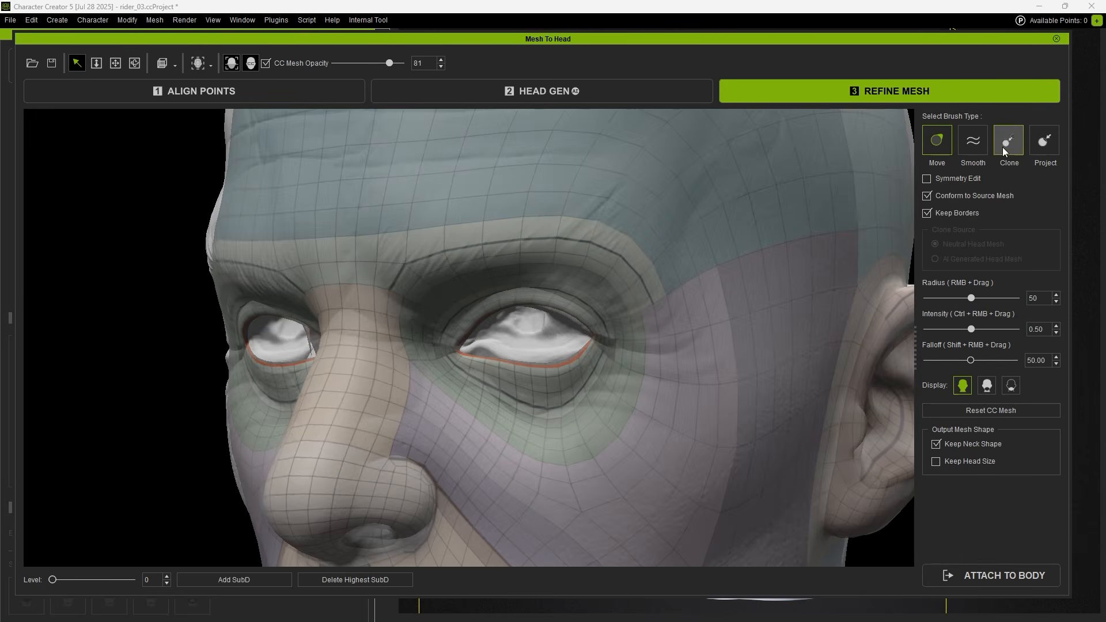
left_click(1044, 144)
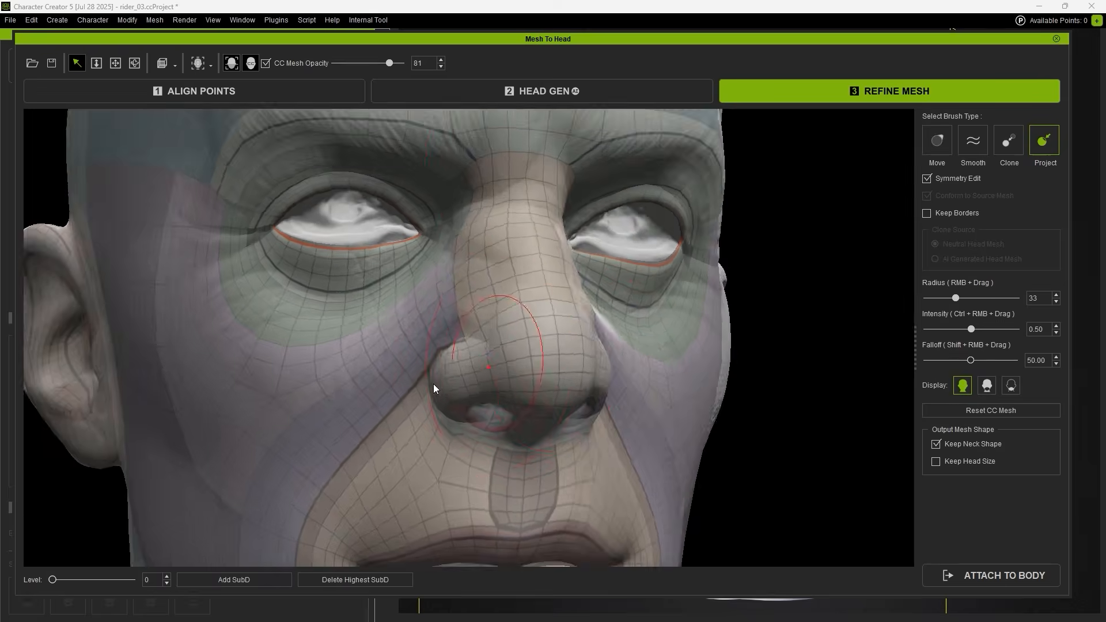
mouse_move(433, 384)
middle_mouse_down()
mouse_move(597, 332)
mouse_move(535, 351)
middle_mouse_up()
scroll(527, 337, "up", 4)
left_click_drag(526, 337, 547, 478)
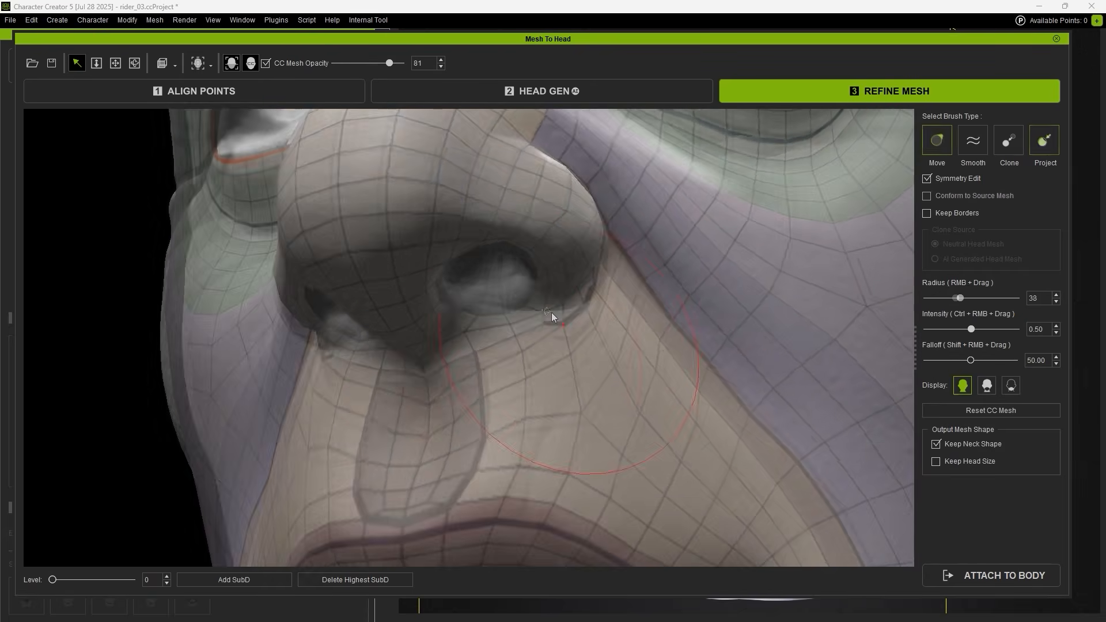
middle_click_drag(551, 312, 578, 378)
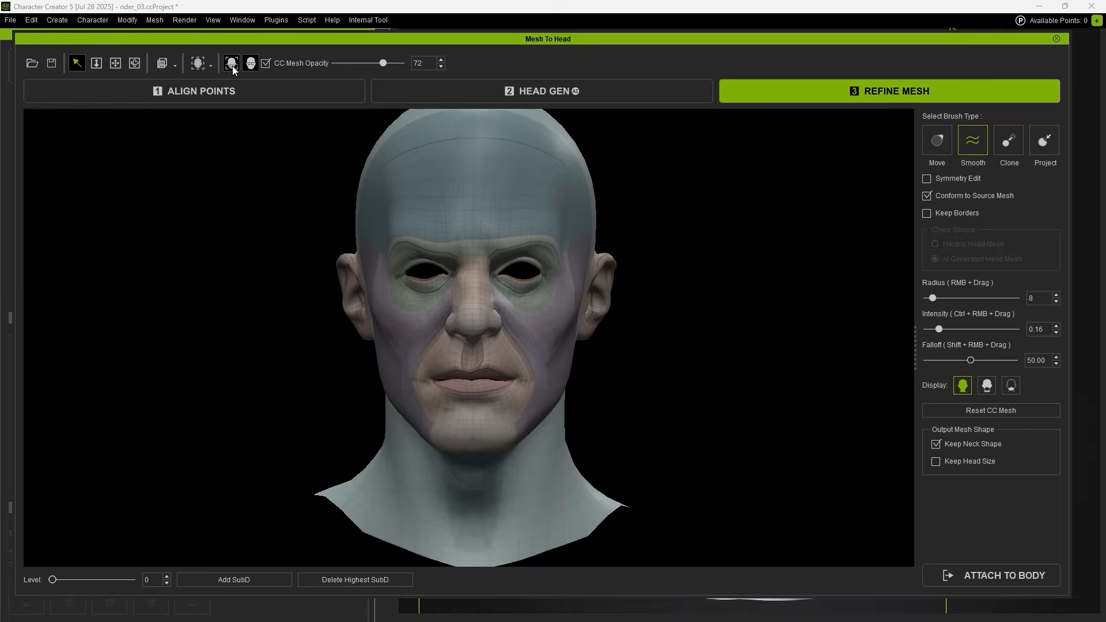
Show the head as a wireframe and subdivide the mesh to level 2.
left_click(211, 65)
left_click(236, 114)
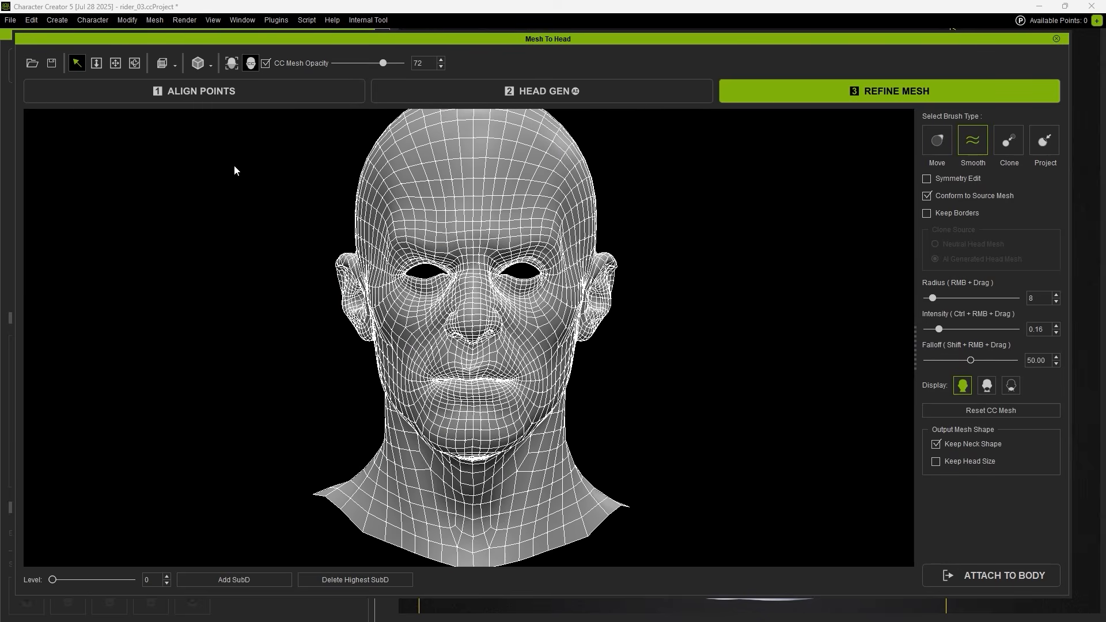
left_click(141, 581)
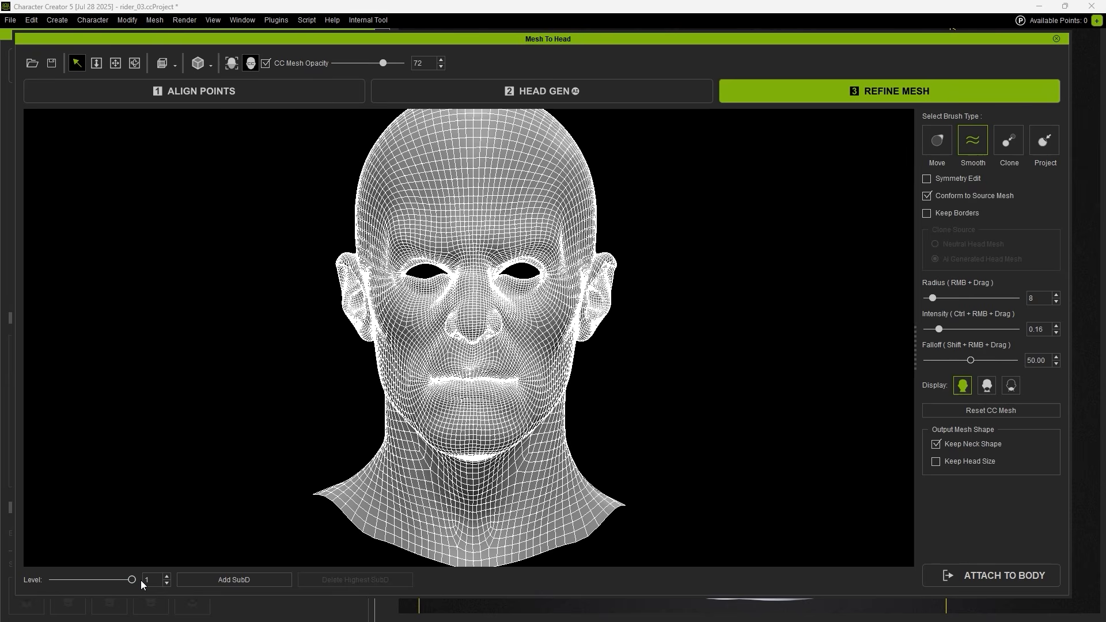
left_click(268, 579)
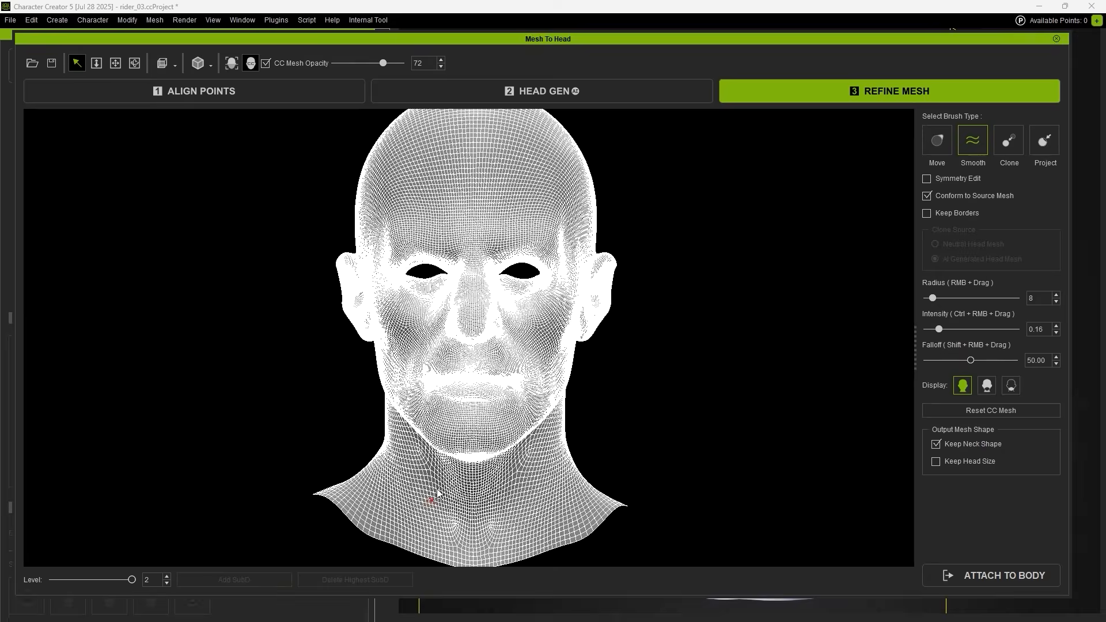
Project the sculpt's wrinkles onto the forehead, brow creases, nose bridge, cheeks and lips.
scroll(479, 412, "up", 5)
mouse_move(625, 371)
left_mouse_down("alt")
mouse_move(394, 351)
mouse_move(627, 375)
left_mouse_up("alt")
scroll(586, 349, "up", 3)
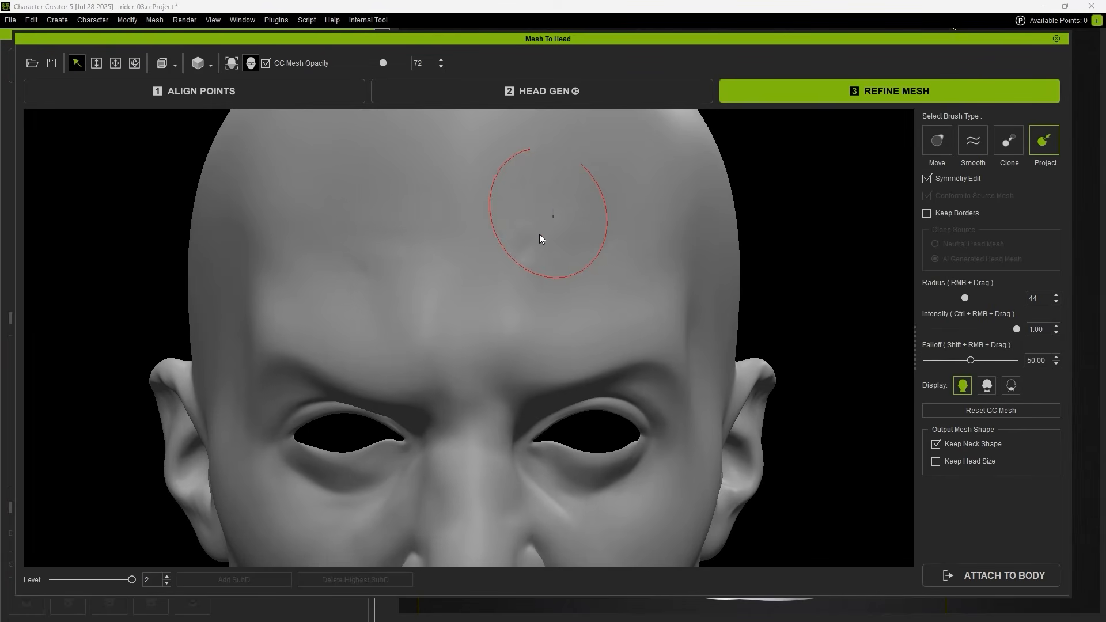
mouse_move(540, 238)
left_mouse_down()
mouse_move(492, 352)
mouse_move(483, 411)
left_mouse_up()
middle_click_drag(489, 363, 504, 241)
left_click_drag(497, 276, 487, 447)
middle_click_drag(618, 452, 578, 364)
mouse_move(573, 336)
left_mouse_down()
mouse_move(611, 386)
mouse_move(382, 417)
left_mouse_up()
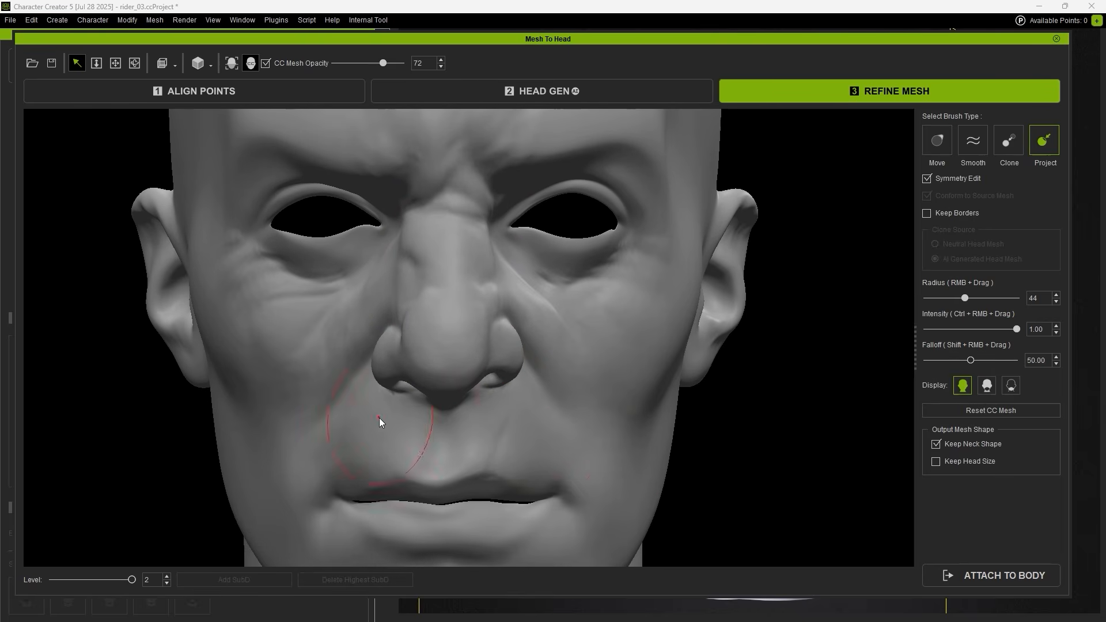
right_click_drag(593, 332, 536, 308, "alt")
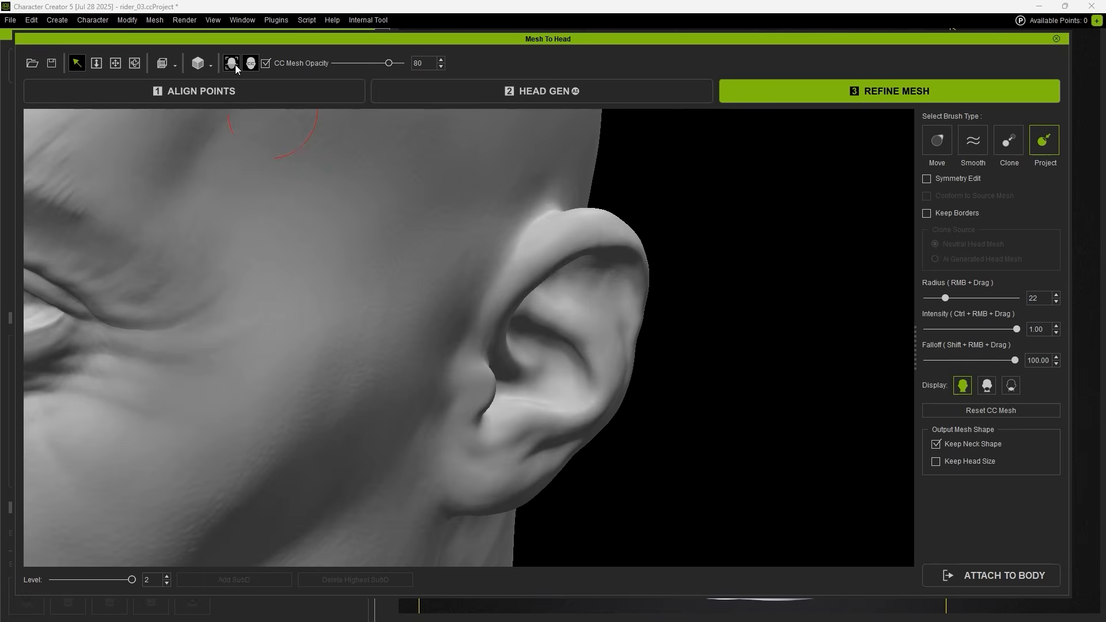
Toggle between smooth and detailed mesh displays and adjust CC Mesh Opacity to compare against the sculpt.
left_click(235, 65)
left_click(235, 64)
mouse_move(388, 63)
left_mouse_down()
mouse_move(335, 67)
mouse_move(403, 68)
mouse_move(368, 70)
left_mouse_up()
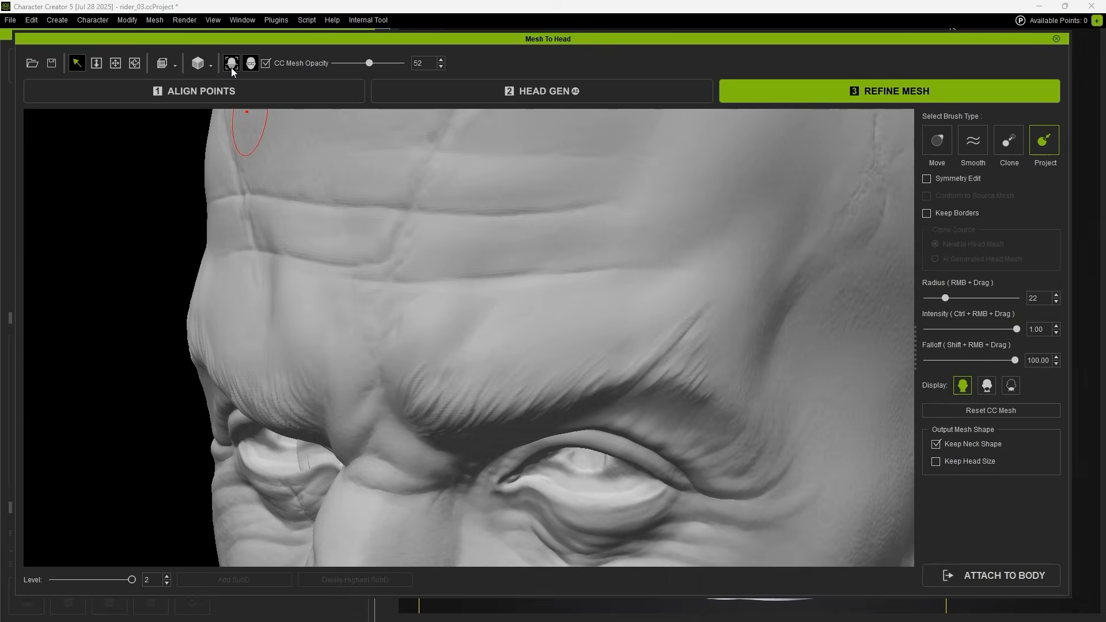
left_click(232, 63)
left_click(231, 63)
left_click(231, 63)
left_click(231, 64)
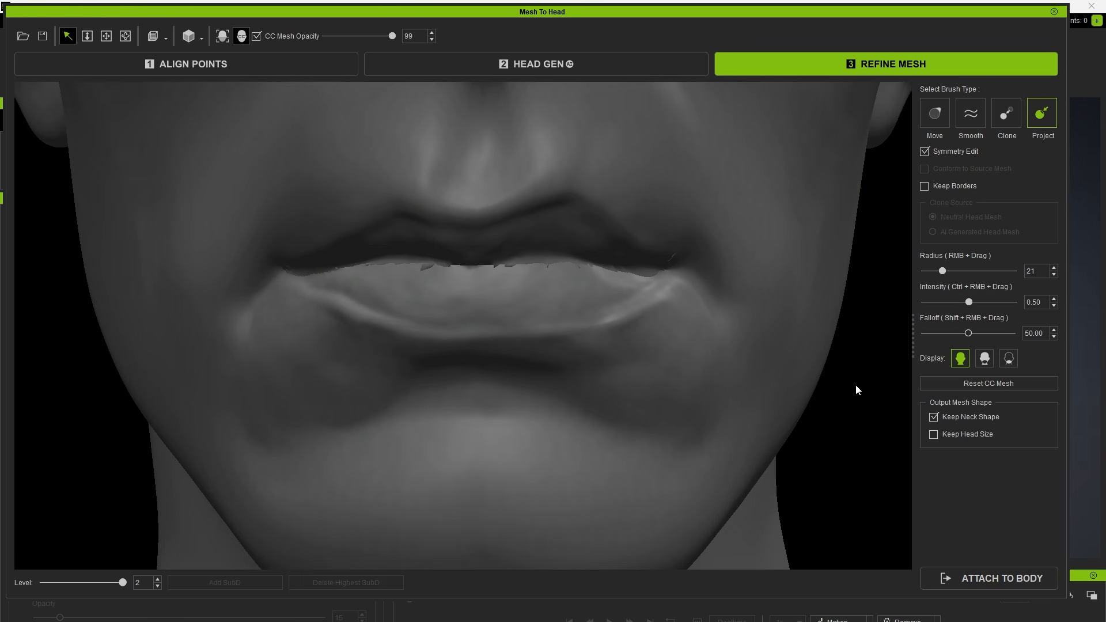
With the jaw hidden, smooth the jagged mouth corner and shrink the brush radius to about 17.
left_click(985, 358)
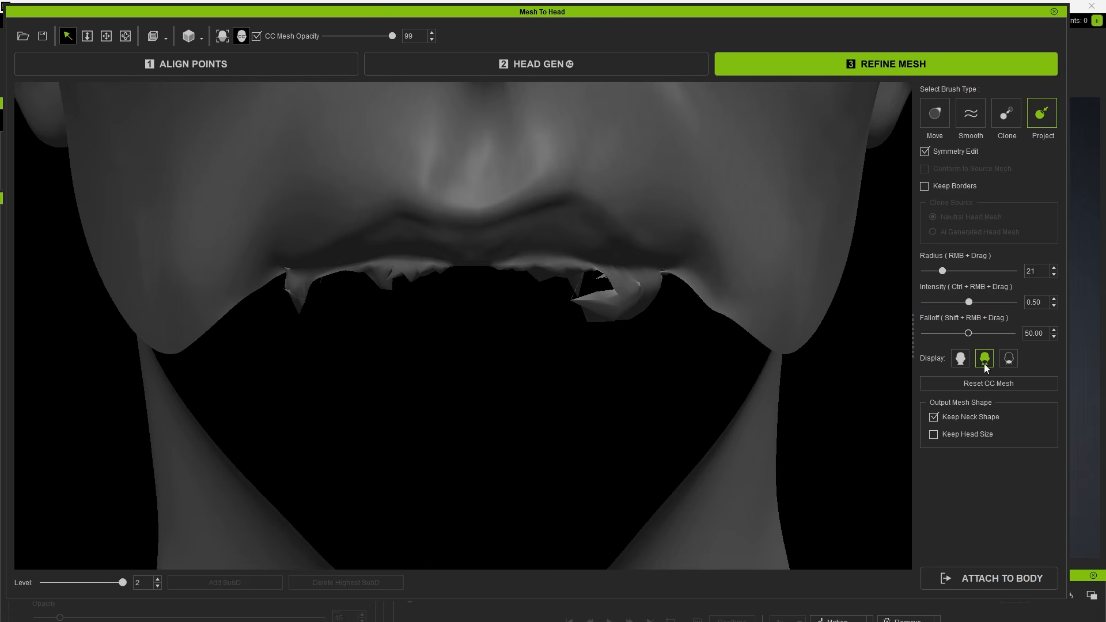
left_click(1009, 359)
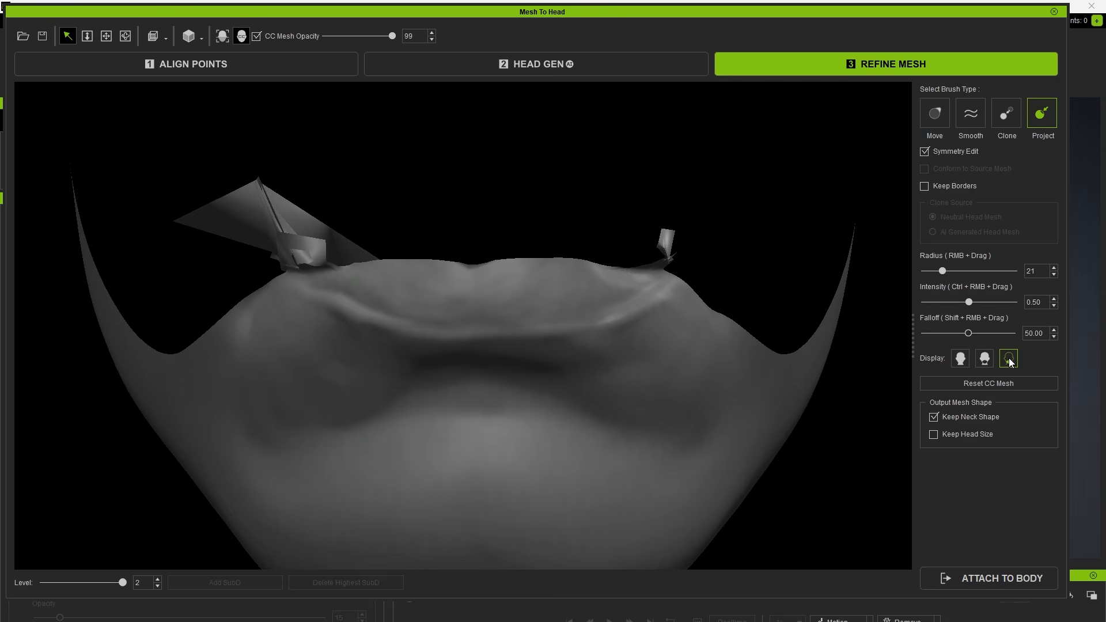
left_click(985, 359)
key("shift")
left_click_drag(632, 295, 620, 288)
left_click(939, 270)
left_click_drag(938, 273, 938, 273)
Smooth the left mouth-corner spike, then choose Attach To Body for character generation.
middle_click_drag(551, 319, 627, 245)
mouse_move(295, 299)
left_mouse_down()
mouse_move(355, 269)
mouse_move(421, 266)
left_mouse_up()
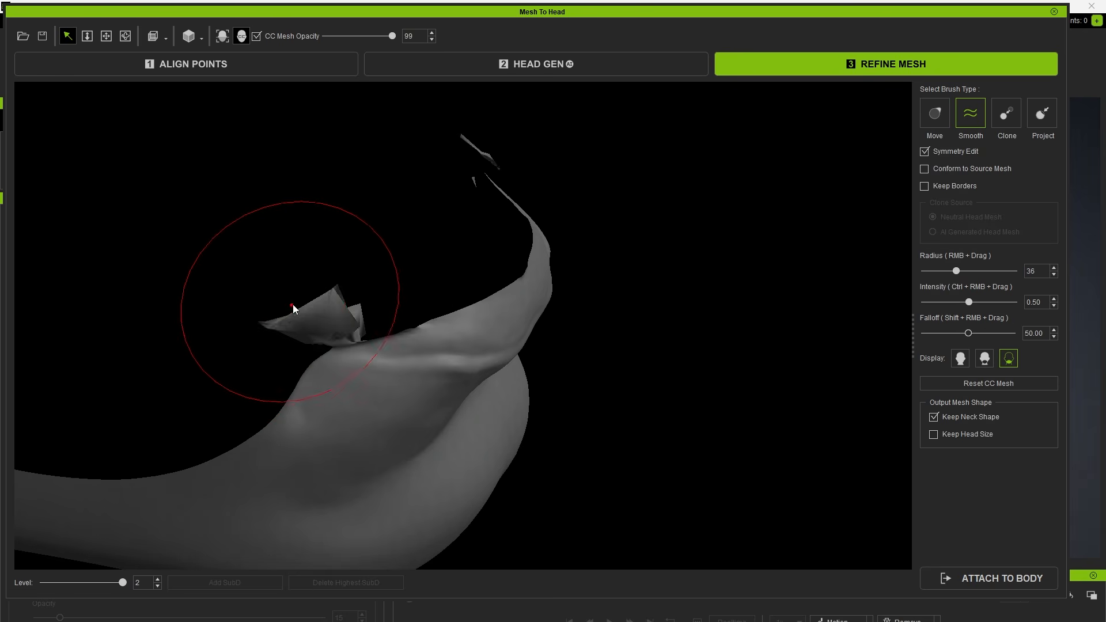
mouse_move(293, 304)
left_mouse_down()
mouse_move(300, 313)
mouse_move(268, 328)
left_mouse_up()
mouse_move(268, 329)
middle_mouse_down()
mouse_move(120, 367)
mouse_move(461, 271)
mouse_move(406, 297)
middle_mouse_up()
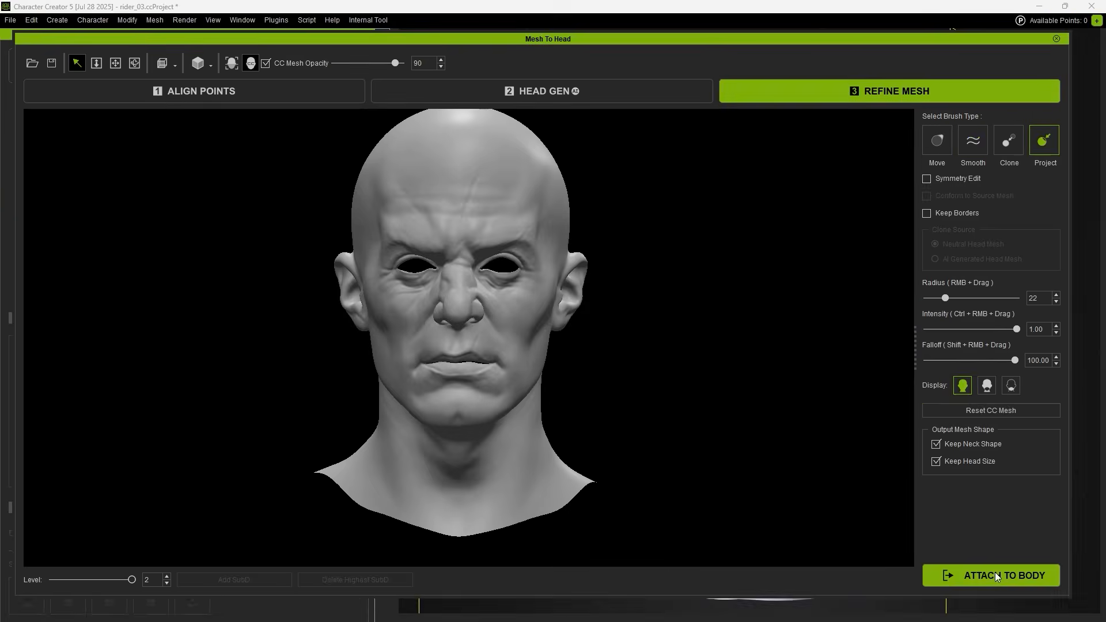
left_click(991, 576)
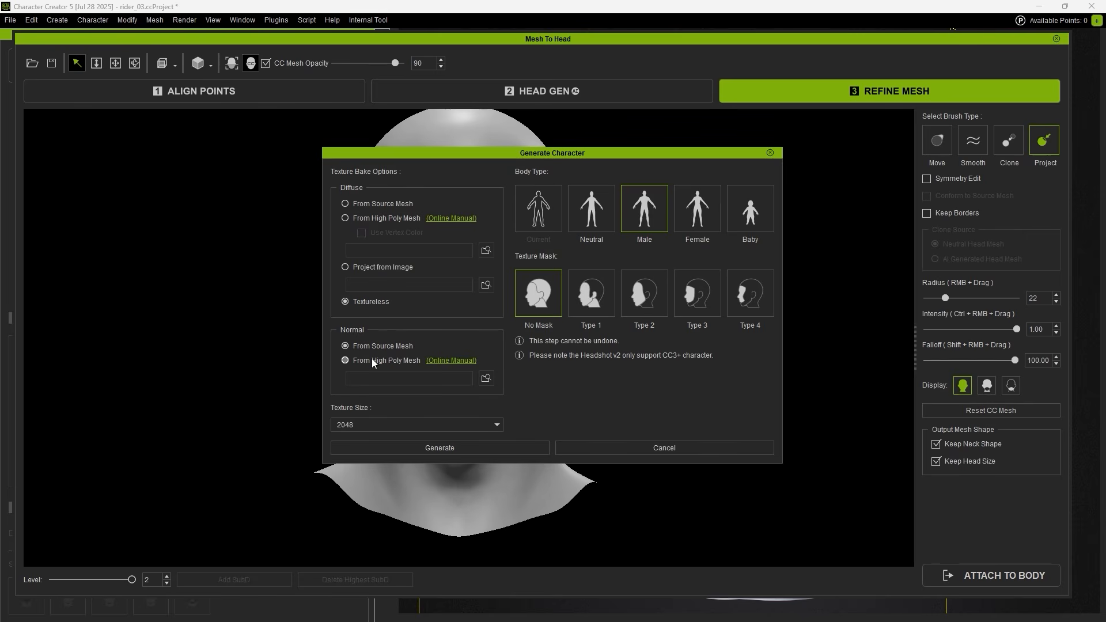
Set Texture Size to 8192, generate the character, and turn it to a front view.
left_click(366, 419)
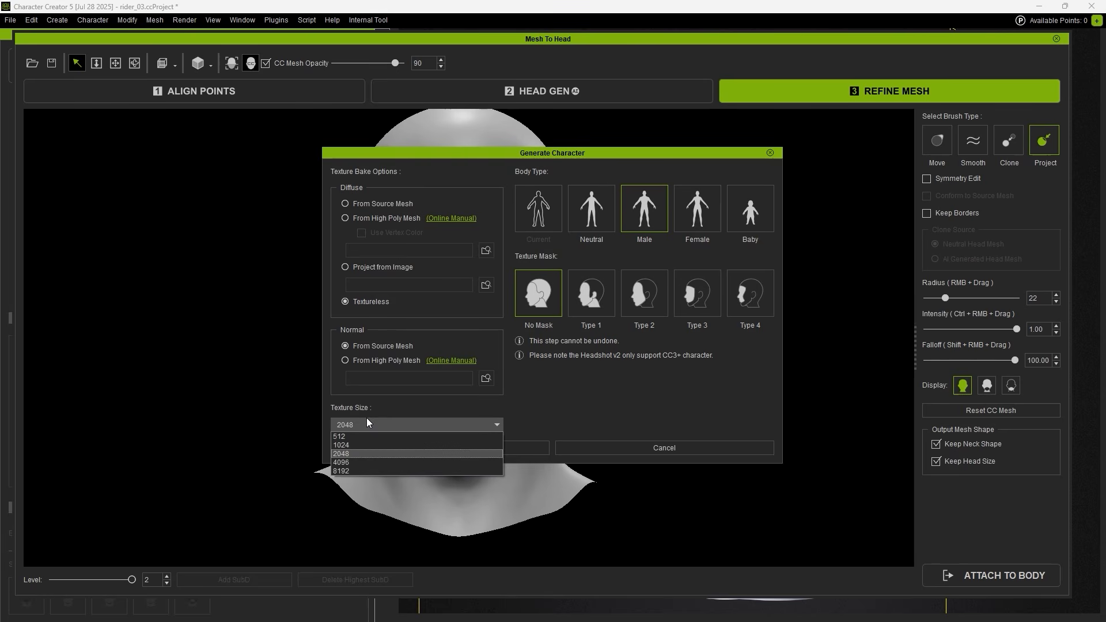
left_click(361, 471)
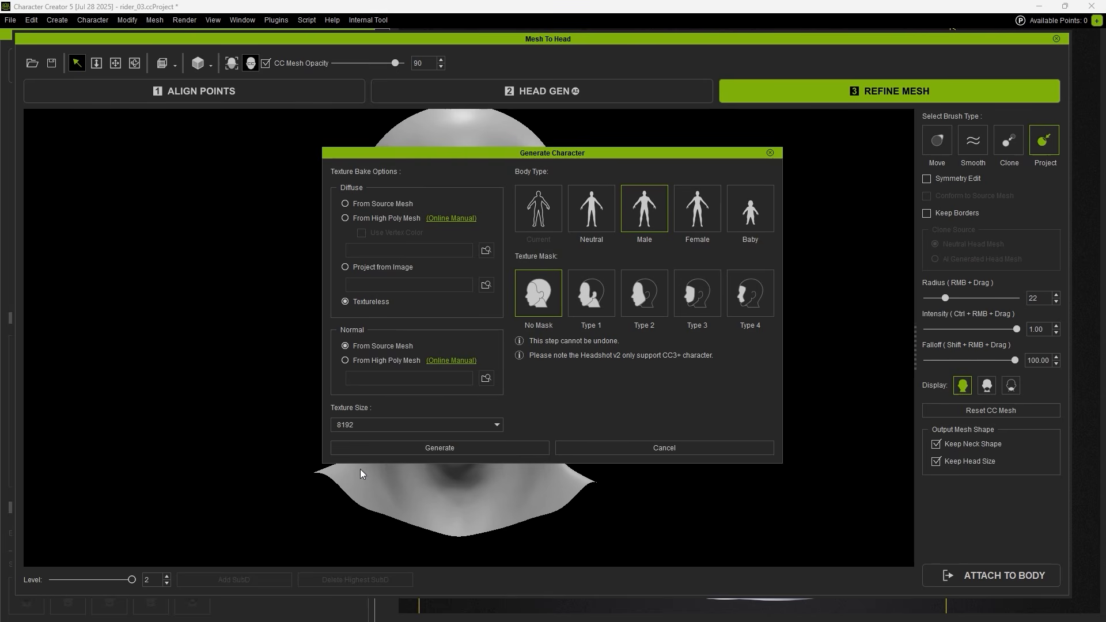
left_click(499, 448)
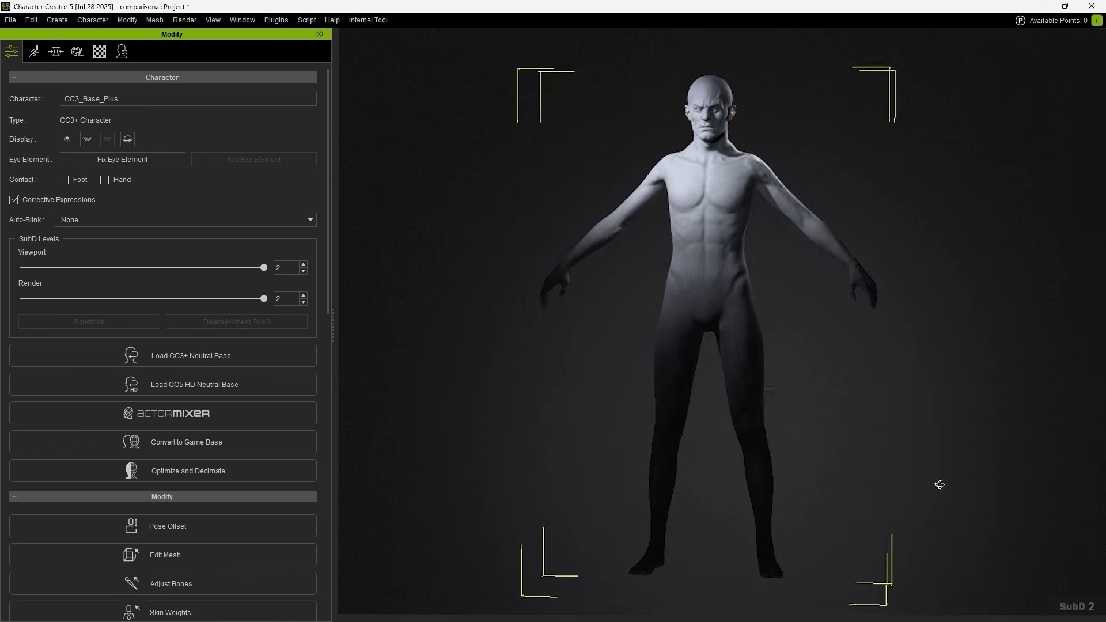
left_click_drag(939, 485, 820, 485)
left_click_drag(720, 483, 1062, 482)
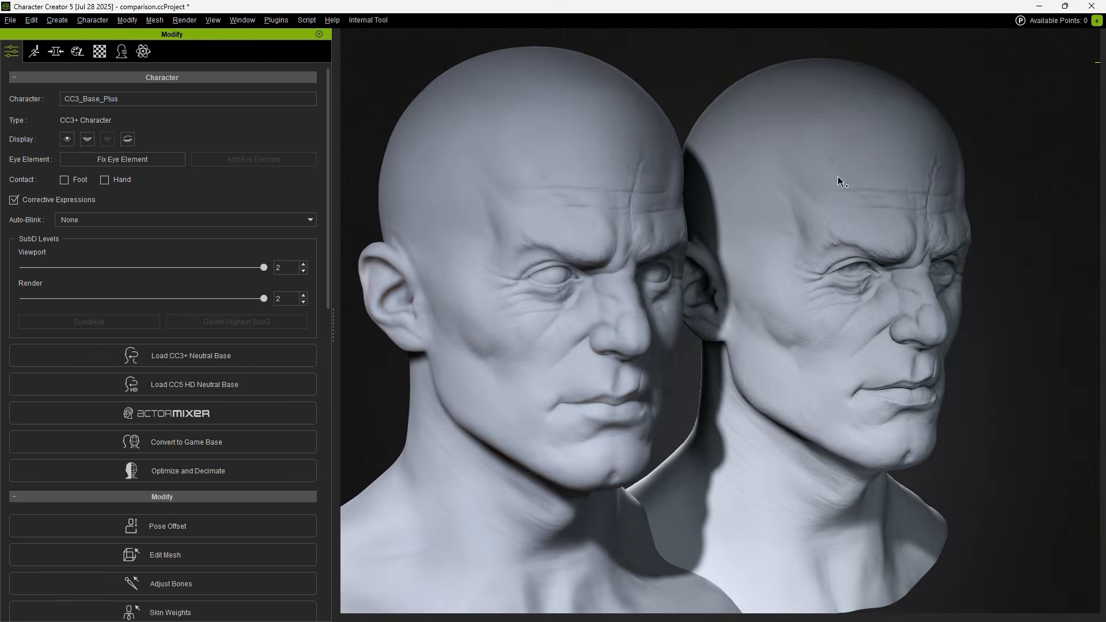
Orbit, zoom and pan around the two heads to compare the generated head with the sculpt.
left_click_drag(605, 180, 834, 182, "alt")
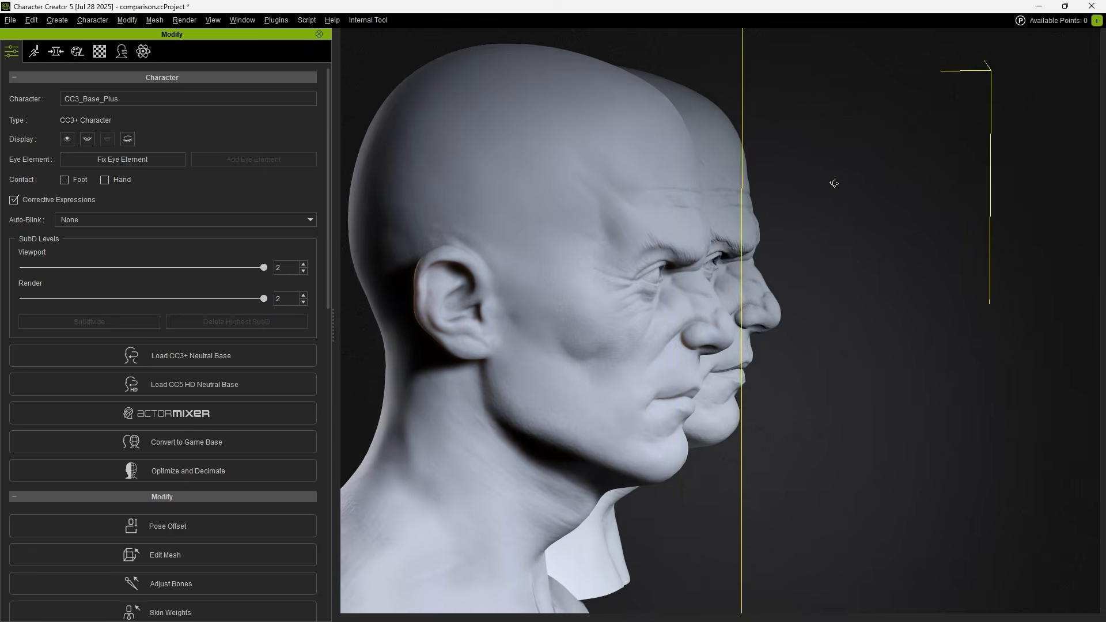
right_click_drag(834, 183, 839, 166, "alt")
middle_click_drag(812, 167, 843, 169, "alt")
left_click_drag(844, 202, 529, 173, "alt")
right_click_drag(529, 174, 526, 188, "alt")
Lower the Viewport SubD slider from 2 to 0.
left_click_drag(526, 187, 323, 106, "alt")
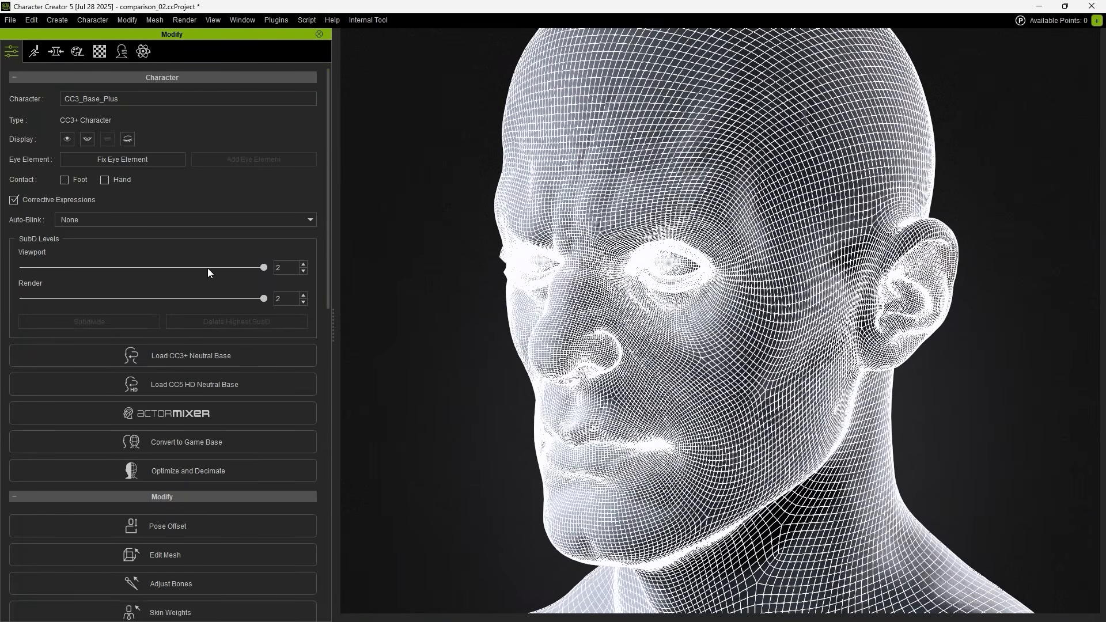
left_click(151, 268)
left_click_drag(144, 267, 6, 271)
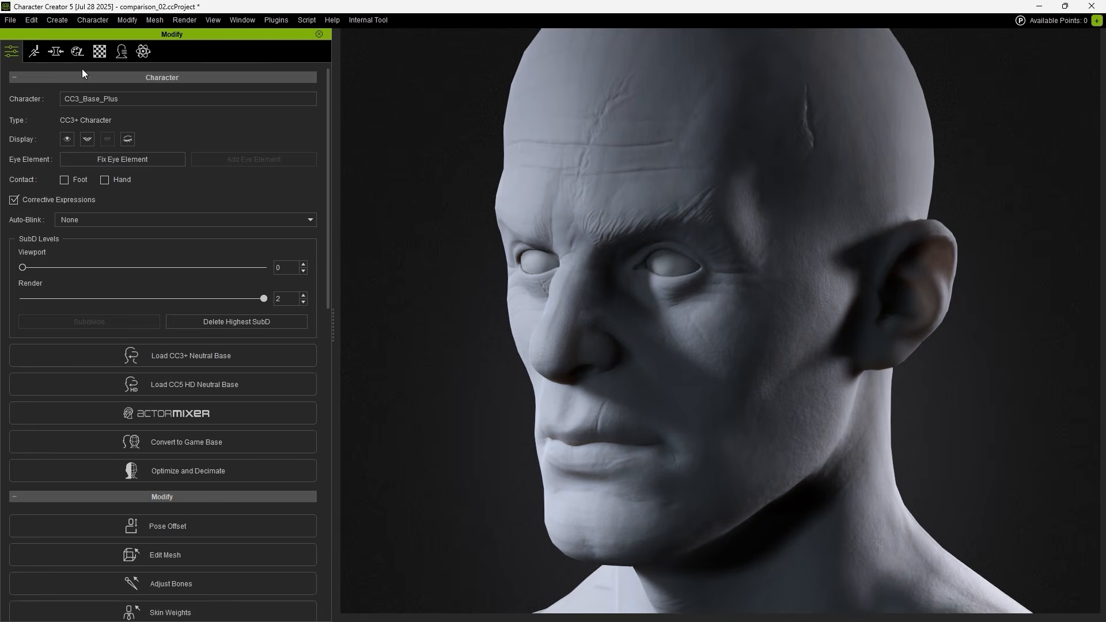
Select the head's Normal map in the Material settings and weaken its strength.
left_click(100, 52)
left_click_drag(327, 150, 326, 231)
mouse_move(234, 158)
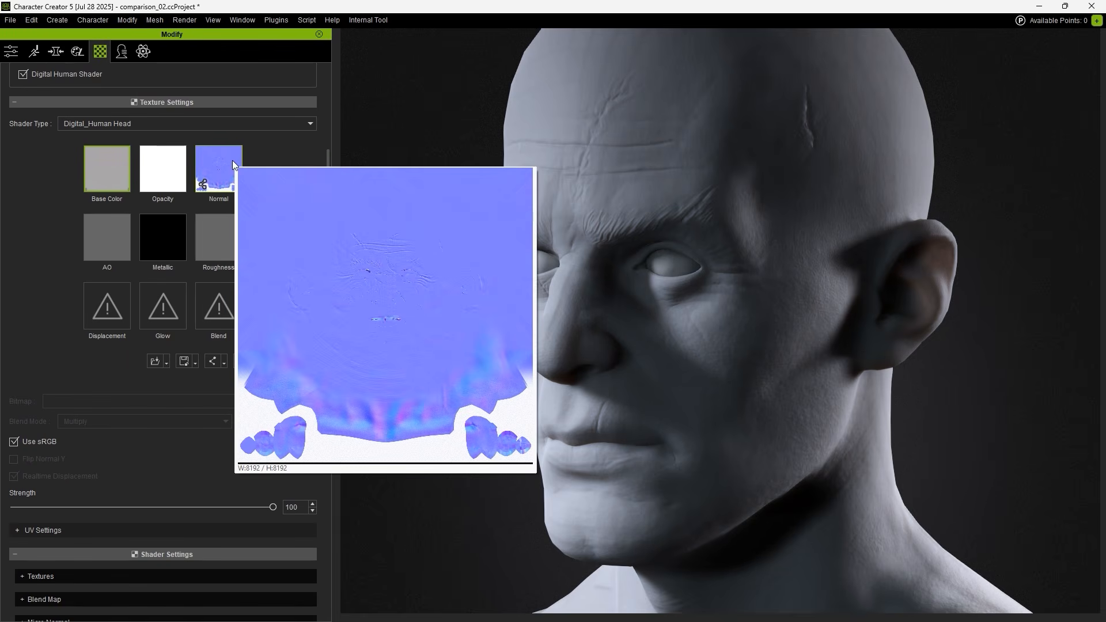
left_click(225, 167)
left_click_drag(146, 505, 23, 515)
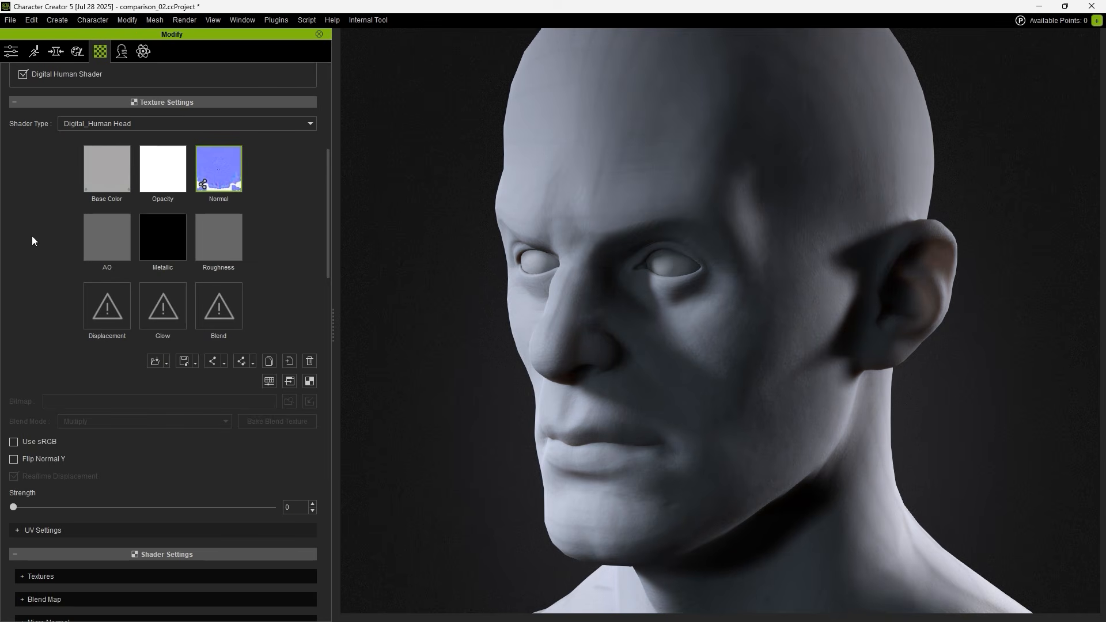
Restore Viewport SubD to 2, then raise the Normal strength to 84.
left_click(12, 52)
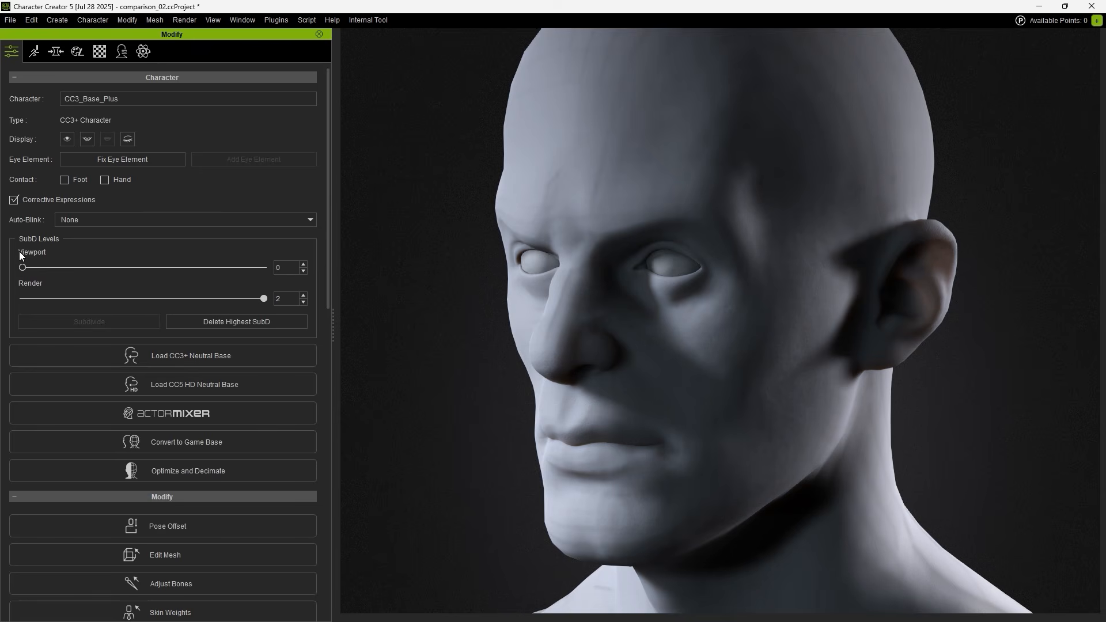
left_click(143, 267)
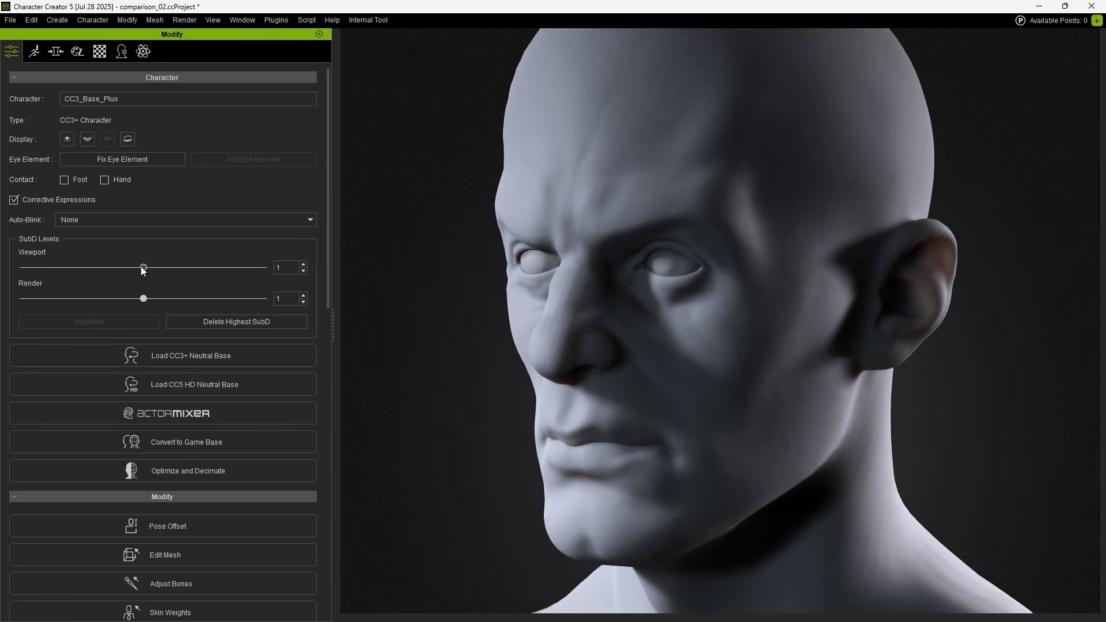
left_click(271, 266)
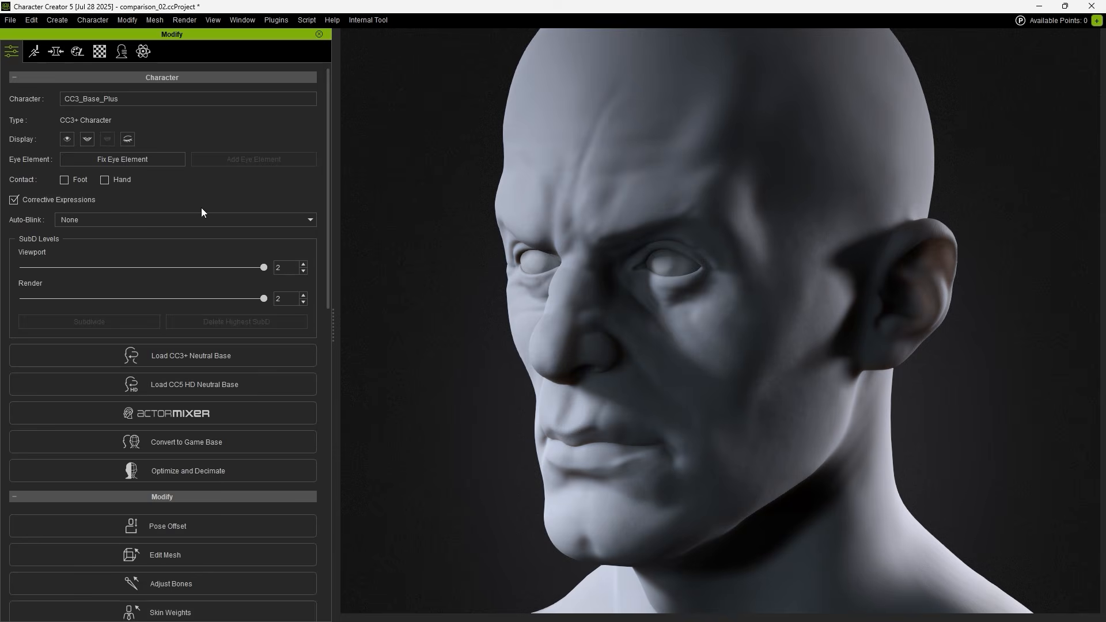
left_click(98, 53)
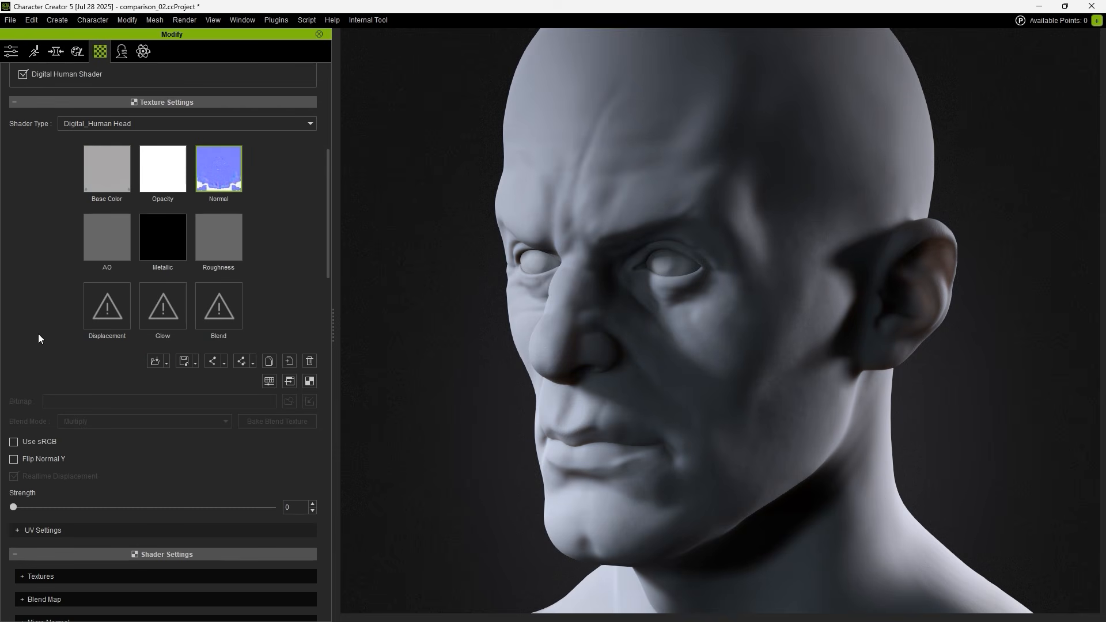
left_click_drag(13, 507, 130, 507)
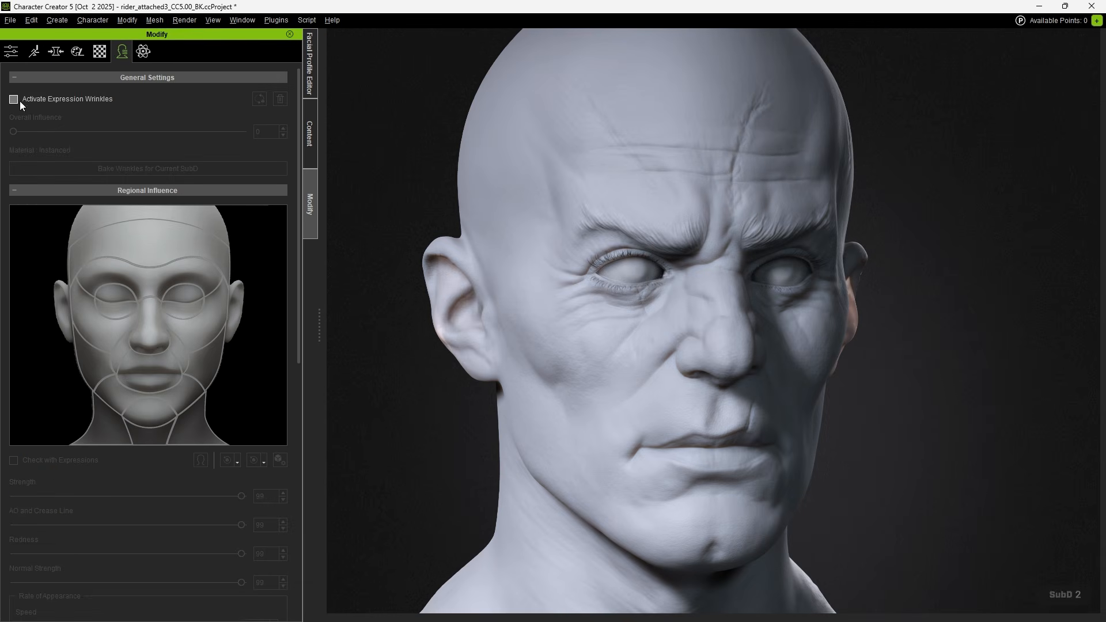
Turn on expression wrinkles and raise the brows in Edit Facial to preview the expression.
left_click(14, 99)
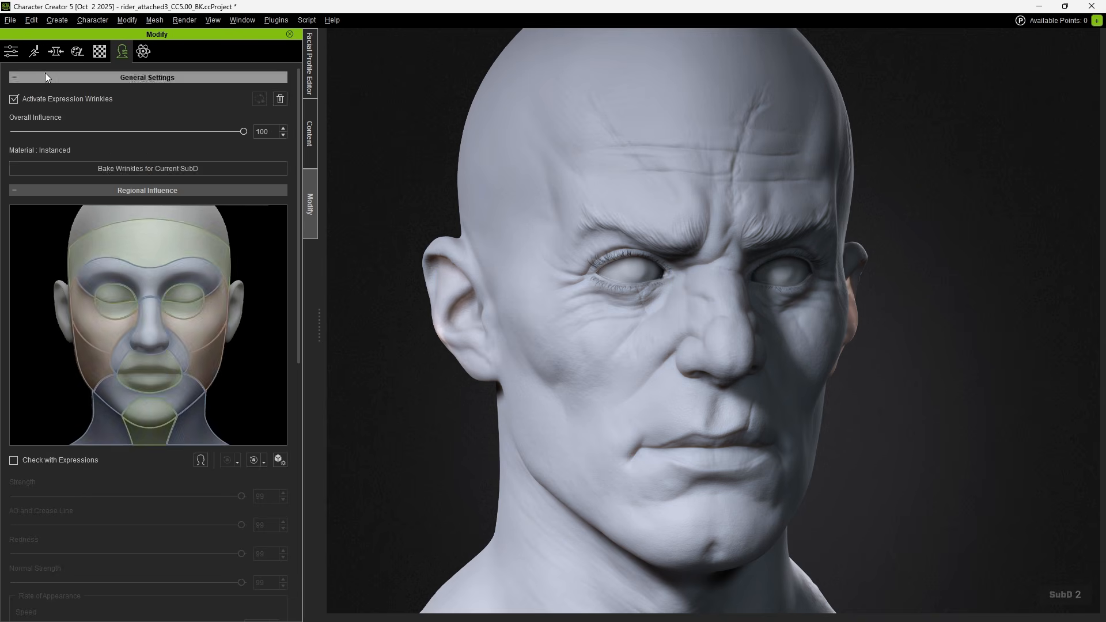
left_click(34, 53)
left_click(125, 163)
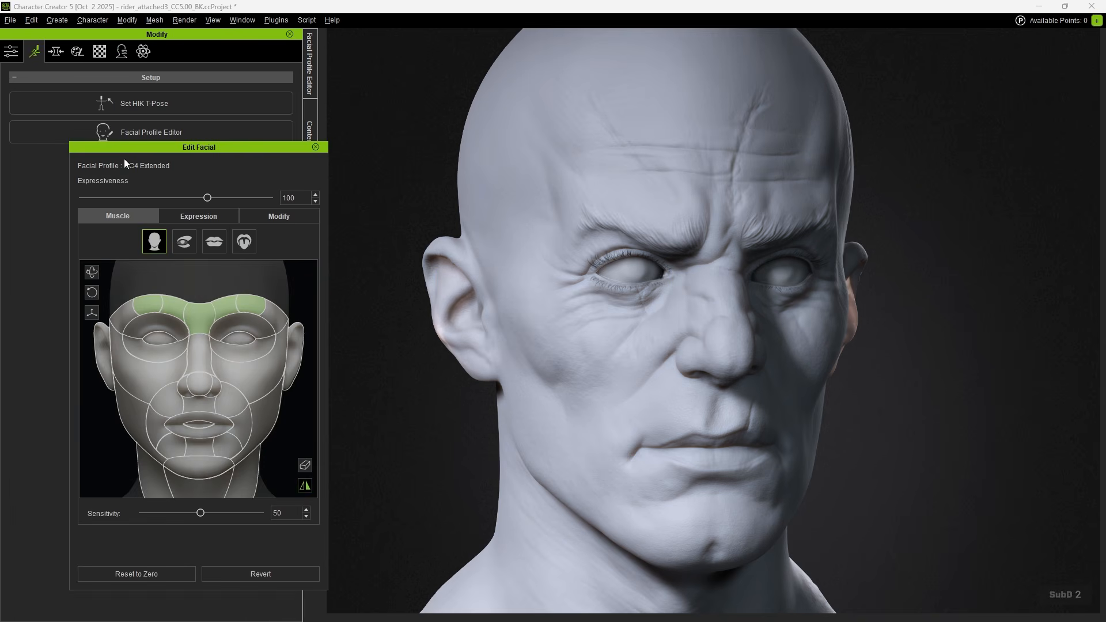
mouse_move(202, 319)
left_mouse_down()
mouse_move(205, 276)
mouse_move(214, 364)
mouse_move(206, 323)
left_mouse_up()
left_click_drag(205, 323, 206, 302)
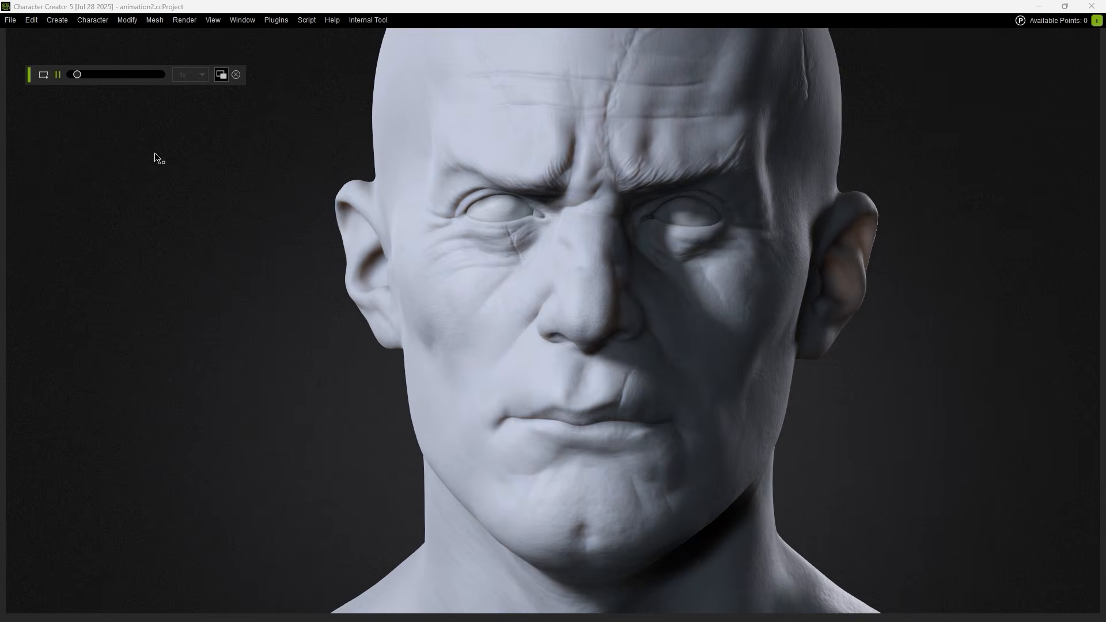
left_click_drag(246, 178, 124, 183, "alt")
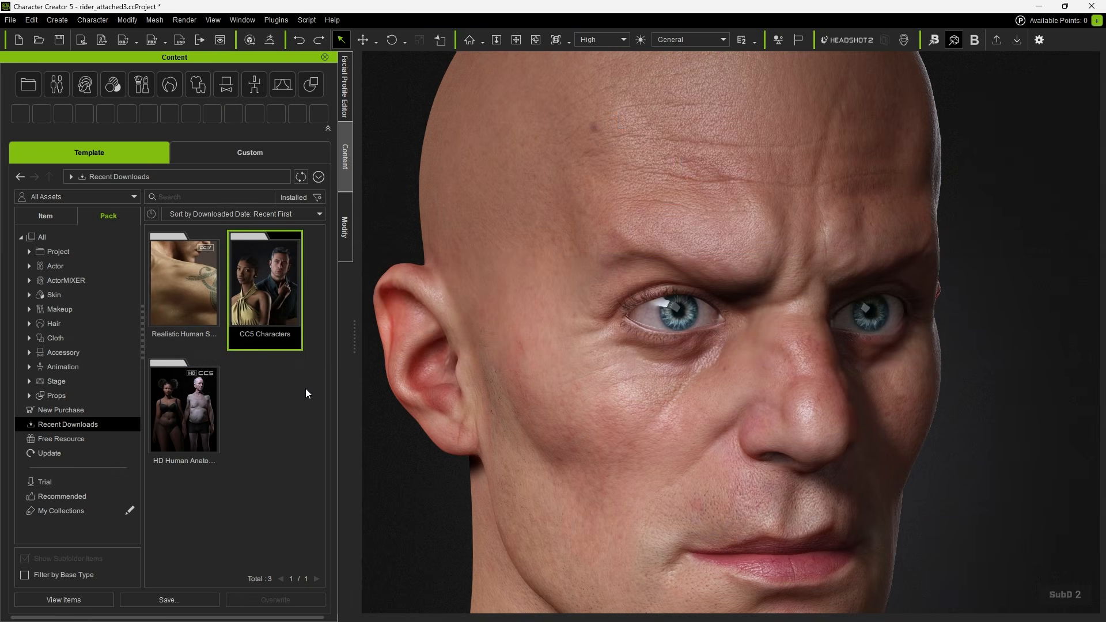
Apply Brown2, then Gray CH2 eye material (Material Only) from the CC5 Characters pack.
double_click(278, 310)
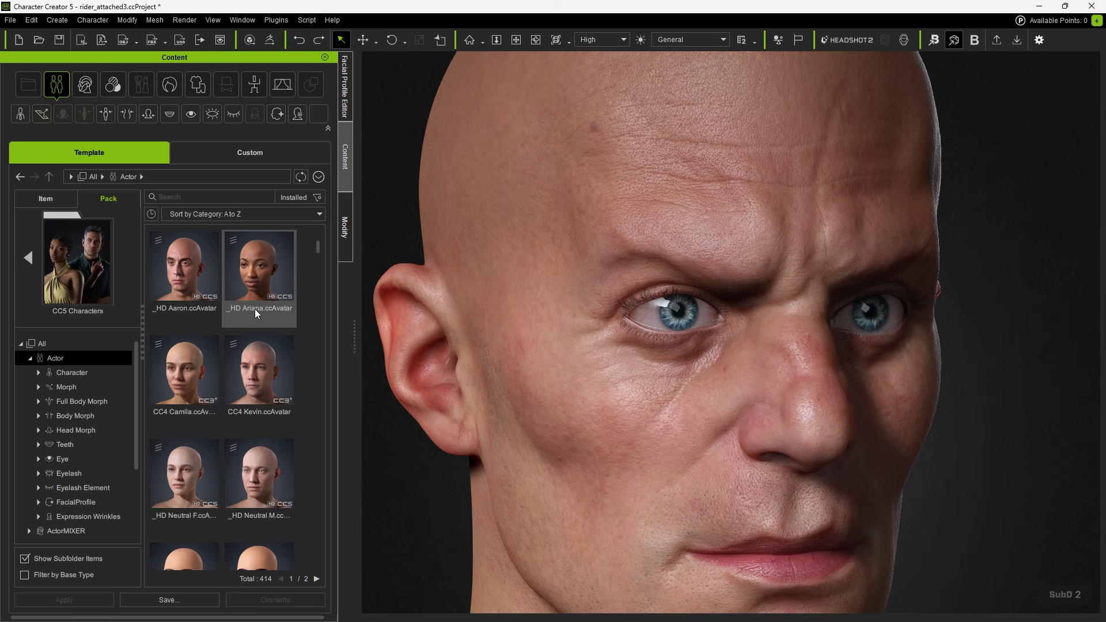
left_click(99, 457)
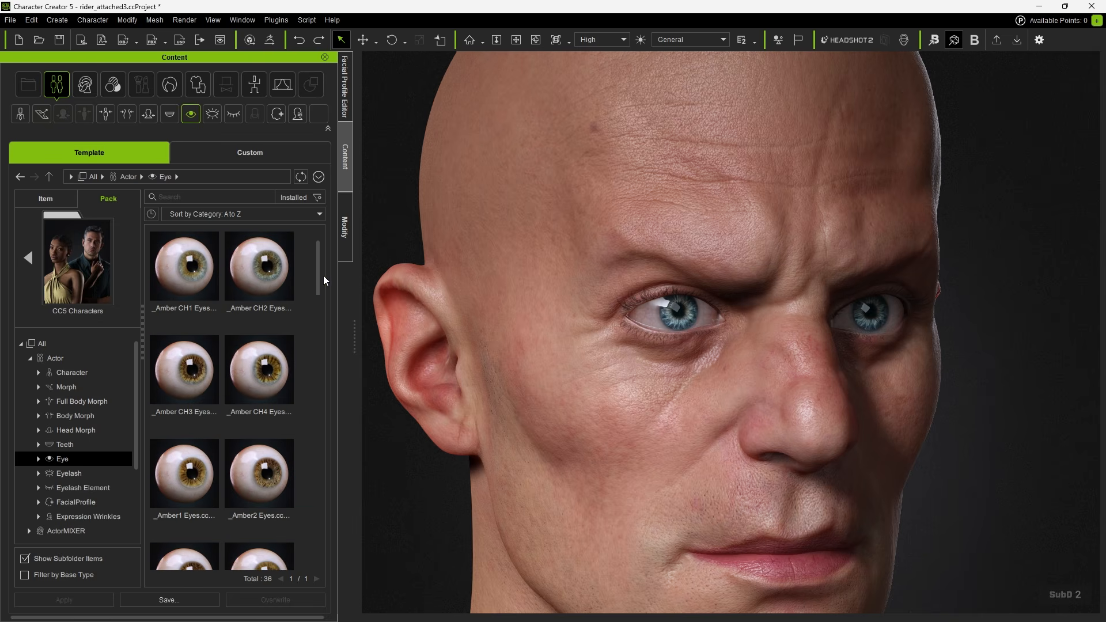
left_click_drag(319, 267, 314, 415)
left_click_drag(259, 337, 645, 339)
left_click(553, 349)
left_click_drag(256, 525, 607, 345)
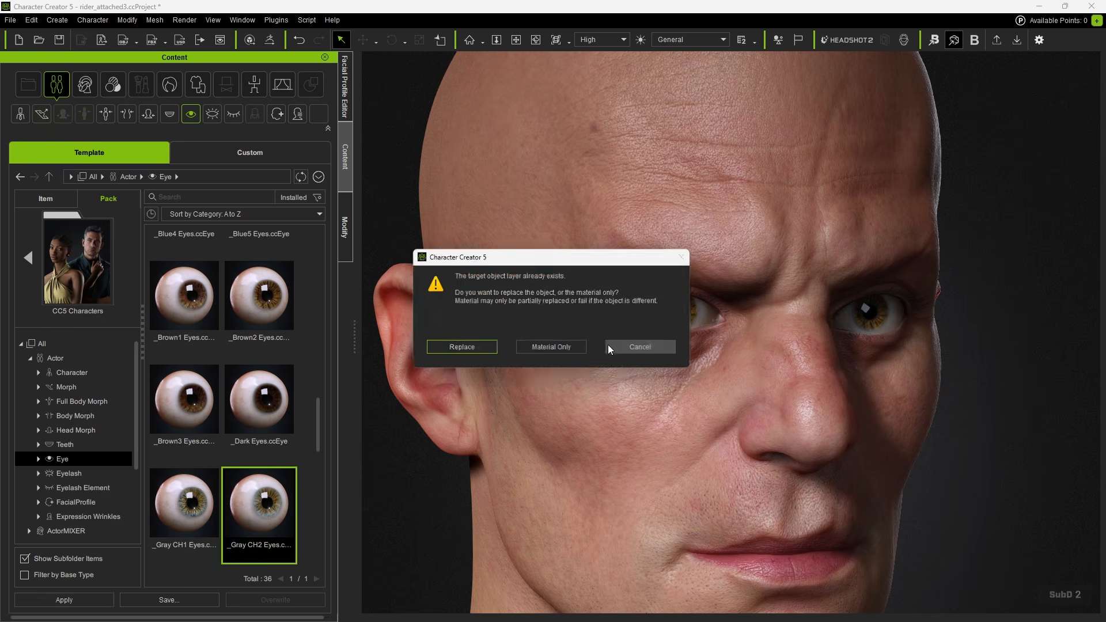
left_click(562, 355)
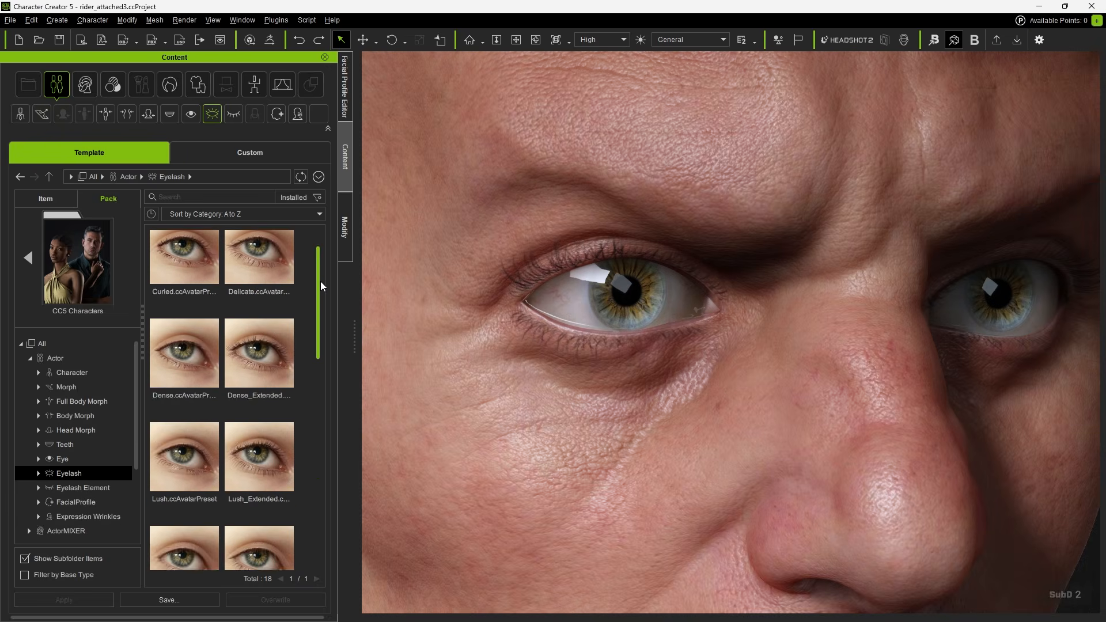
Add the Dense_Extended eyelash preset to the character and apply it.
mouse_move(320, 281)
left_mouse_down()
mouse_move(319, 387)
mouse_move(319, 293)
left_mouse_up()
left_click_drag(263, 332, 599, 324)
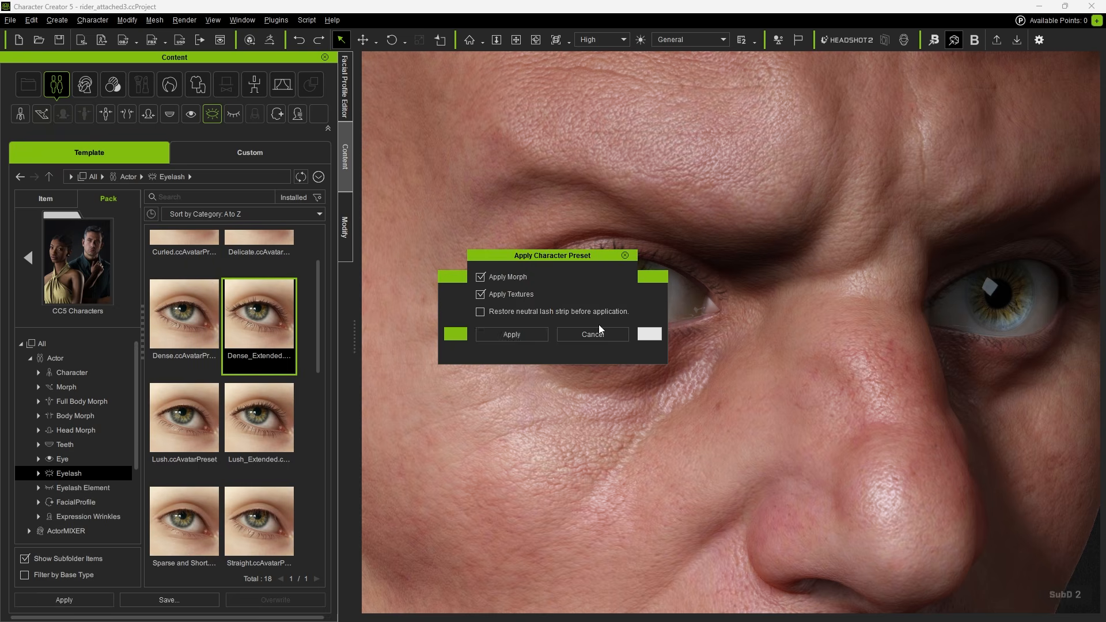
left_click(510, 337)
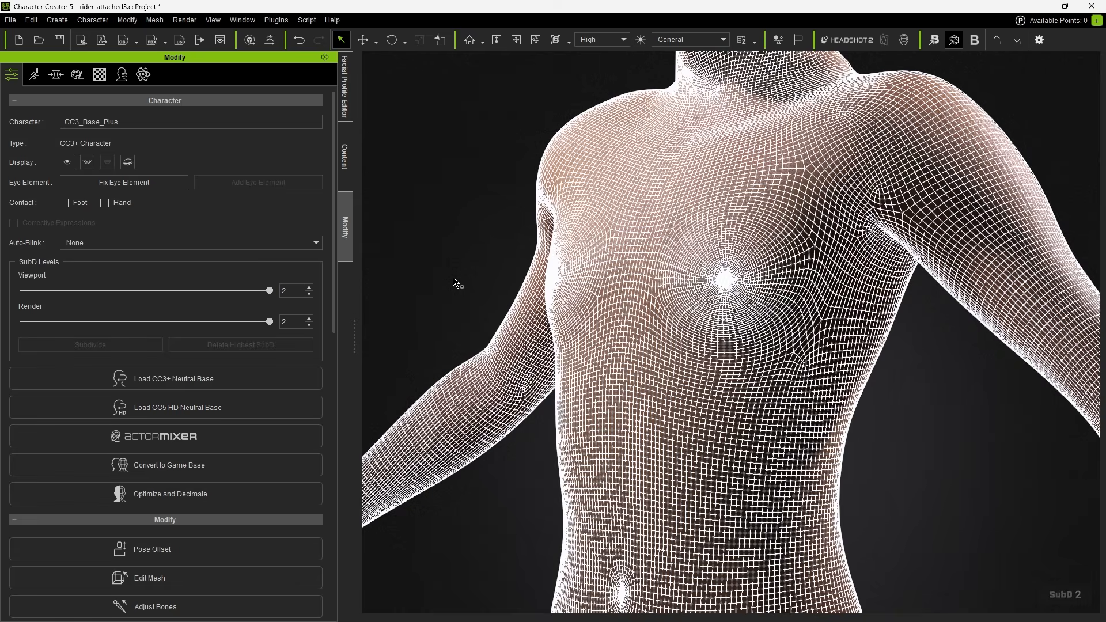
Set the Male Athletic A Body morph to 100 and Abs to 67, checking the wireframe.
key("ctrl+4")
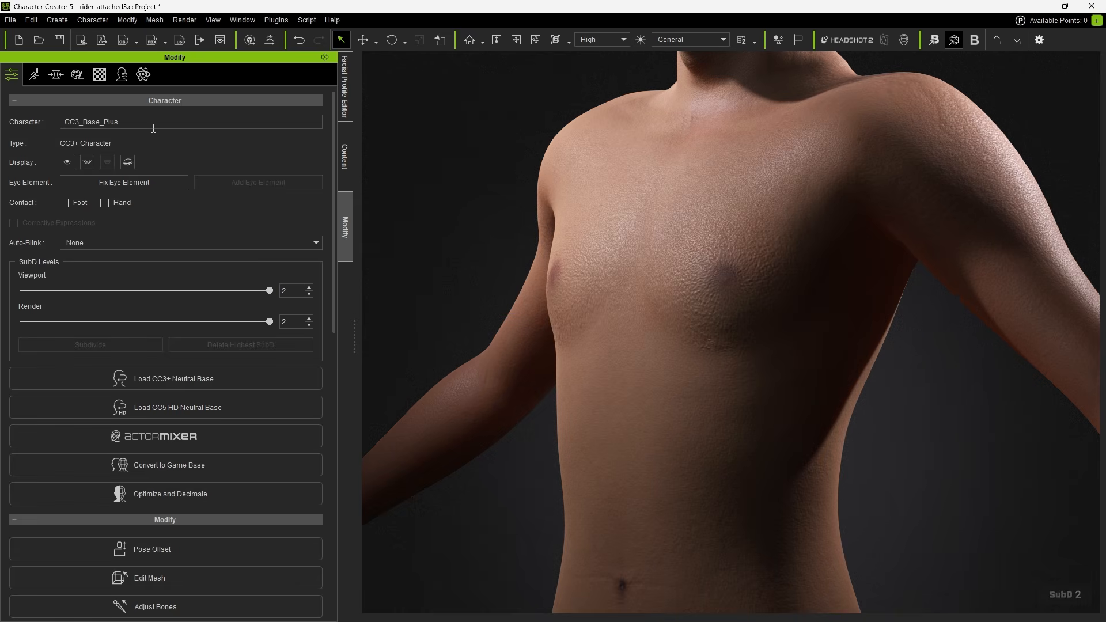
left_click(56, 74)
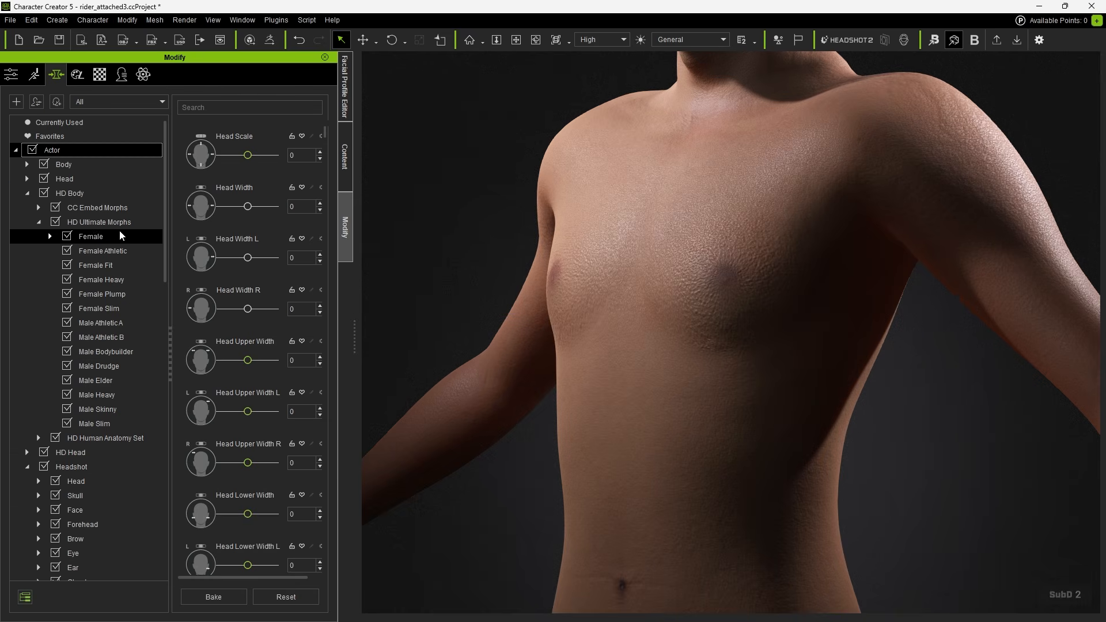
left_click(112, 324)
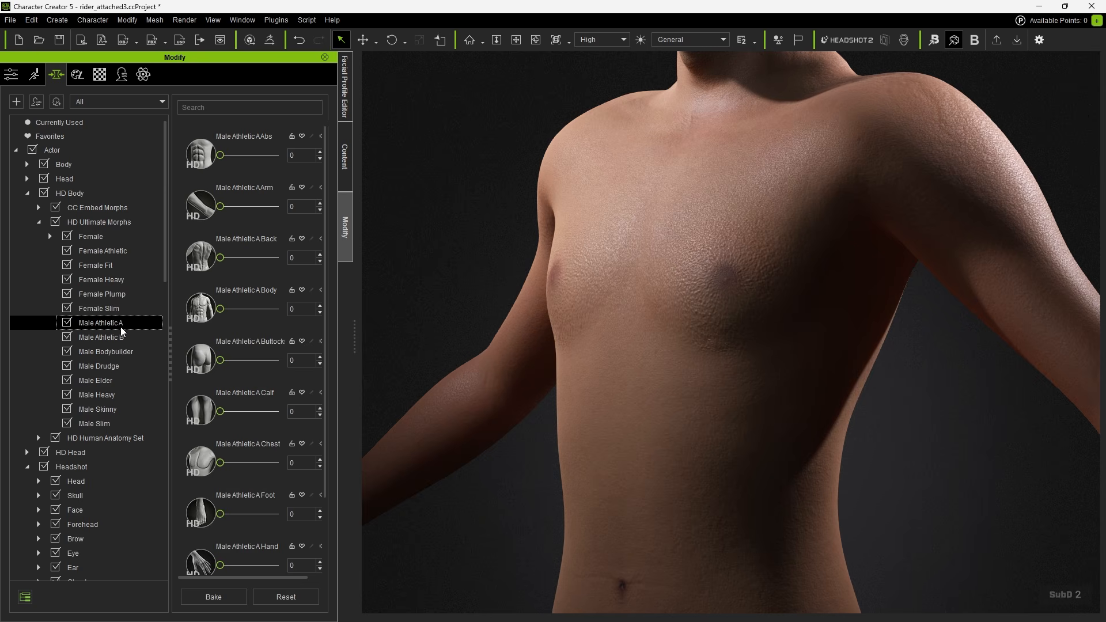
left_click_drag(220, 309, 296, 307)
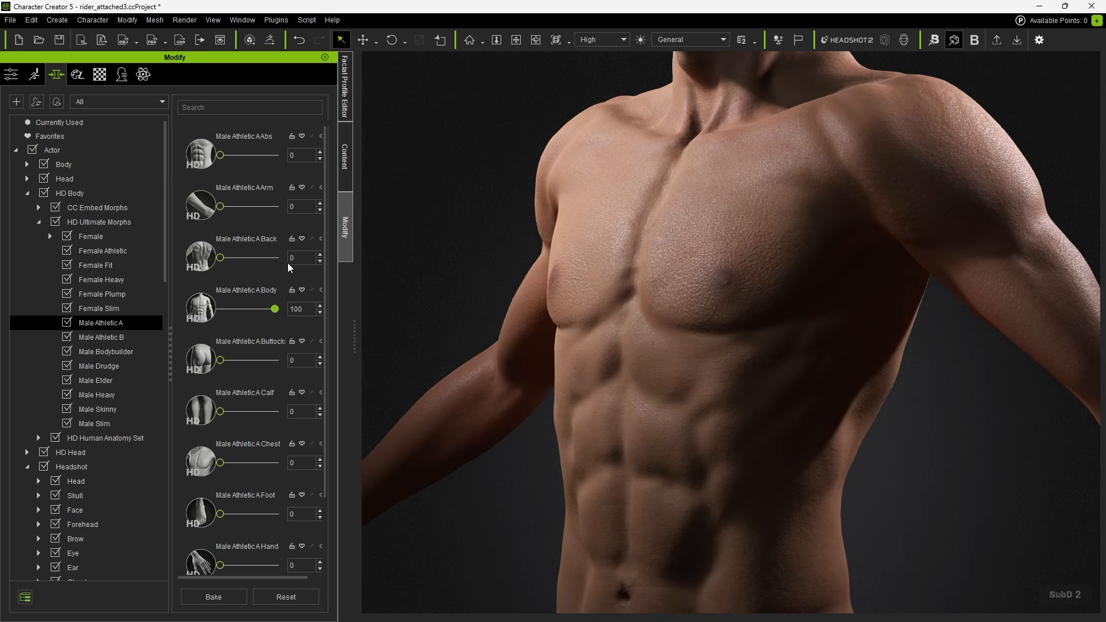
left_click_drag(220, 155, 257, 155)
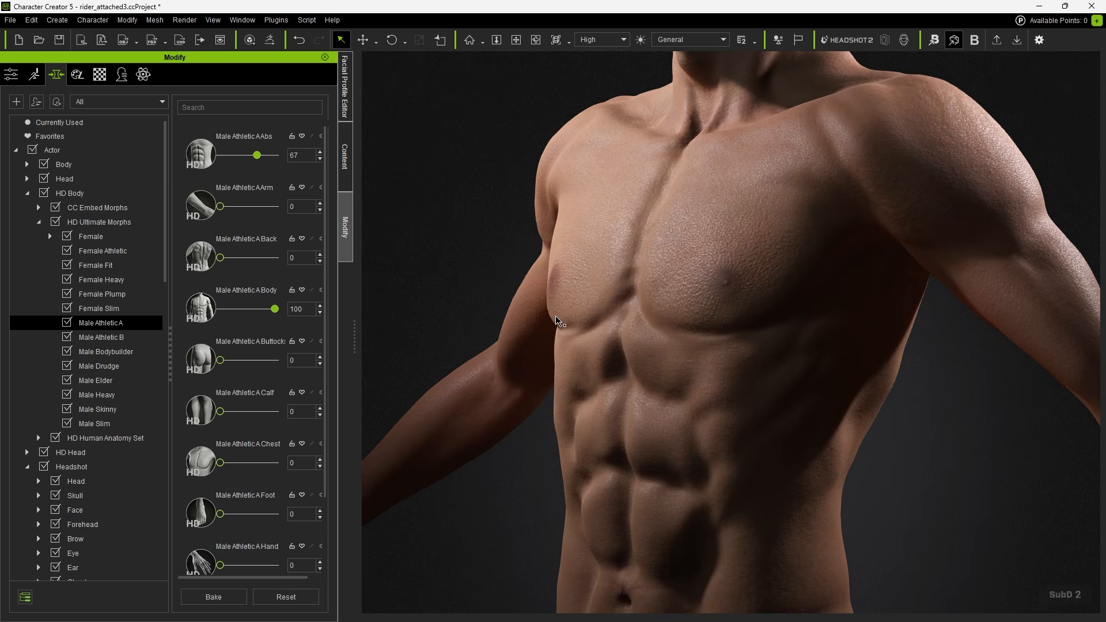
key("ctrl+5")
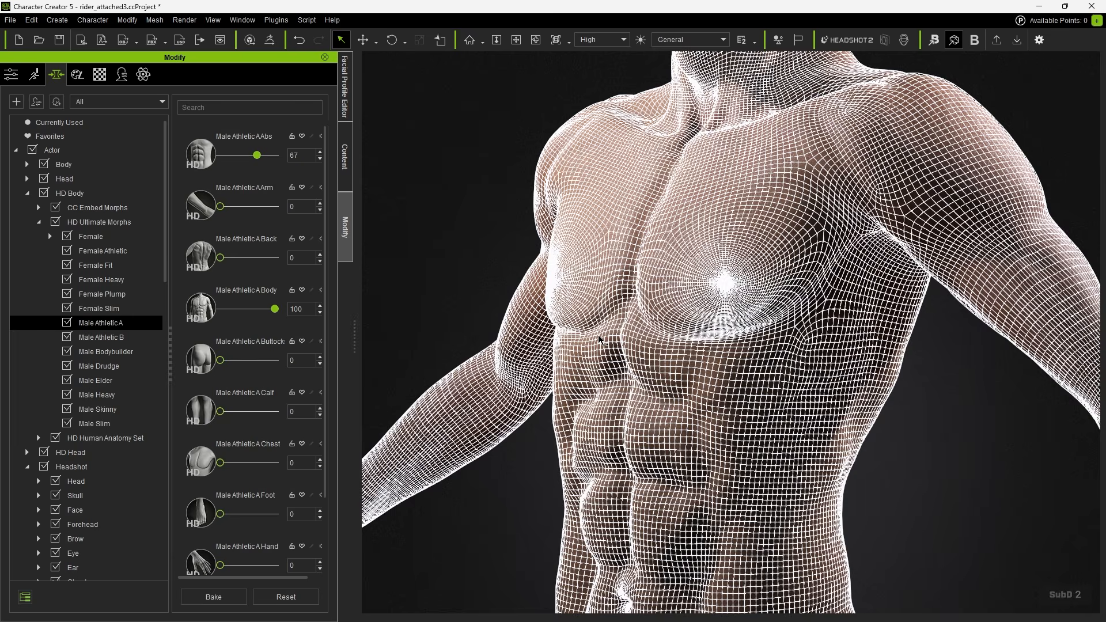
key("ctrl+5")
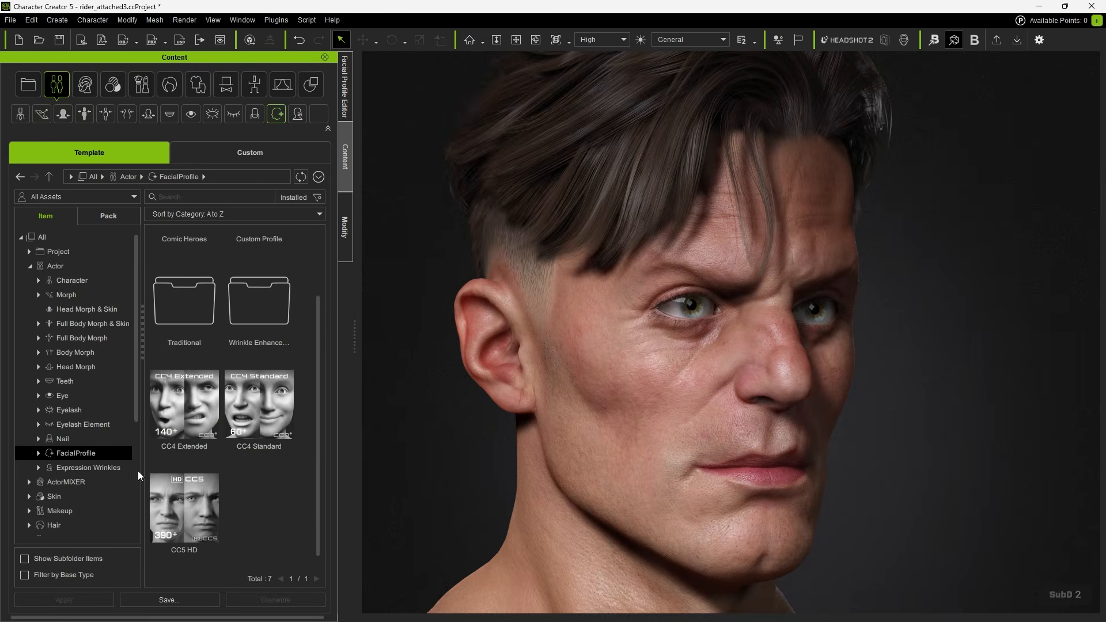
Drop the CC5 HD facial profile onto the head and confirm Apply.
left_click_drag(199, 514, 727, 413)
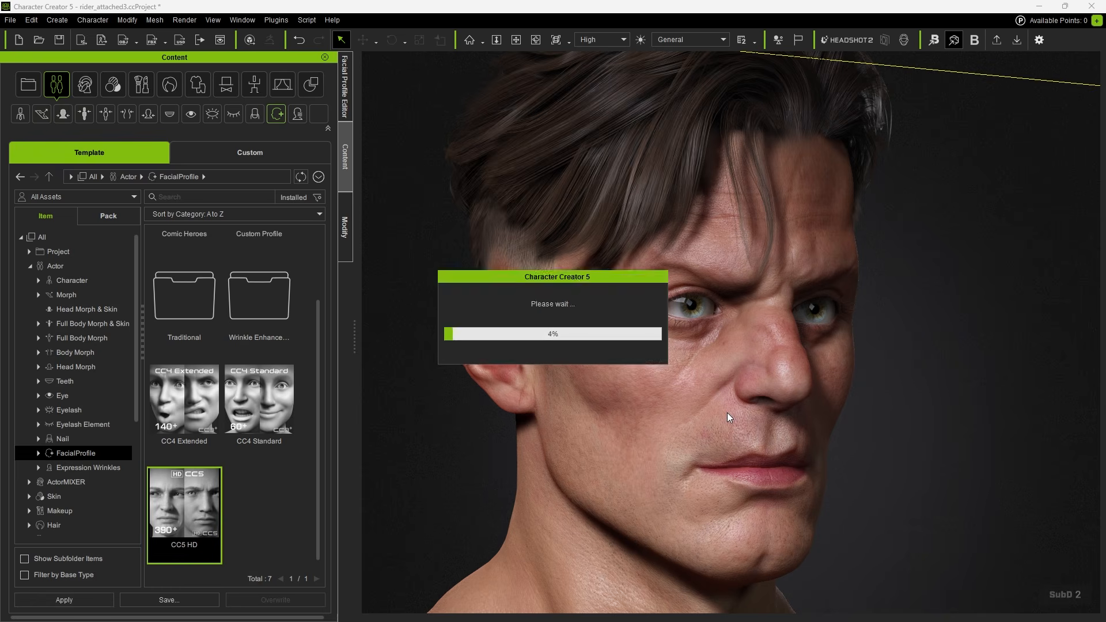
left_click(513, 375)
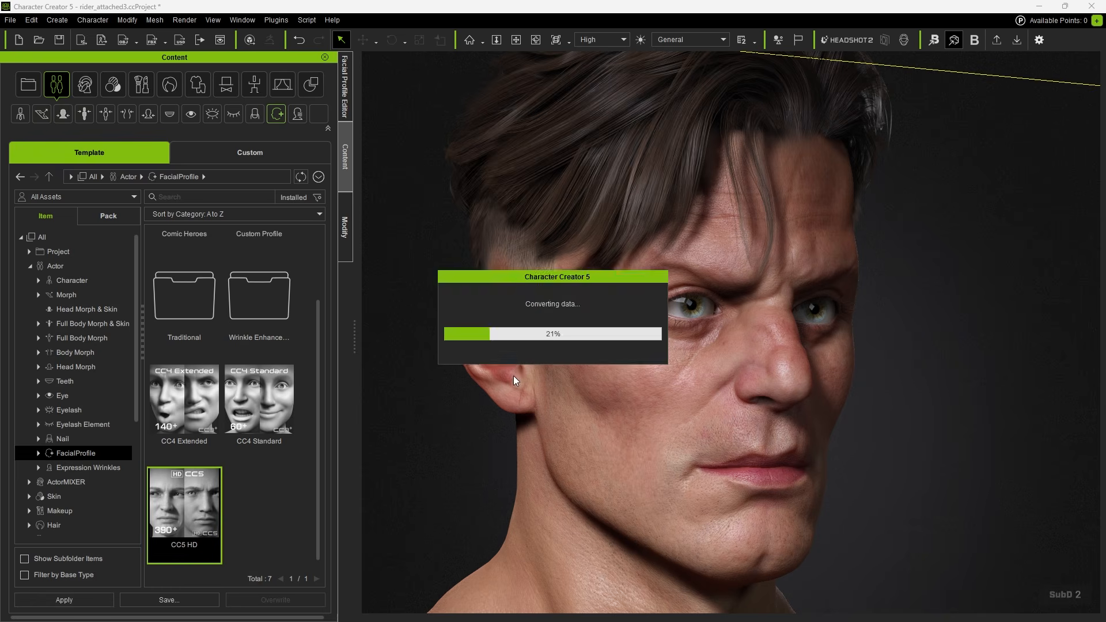
Edit expressions in the Facial Profile Editor, showing MouthBase, MouthBlend, MouthMove sliders and Corrective Regions.
left_click(347, 100)
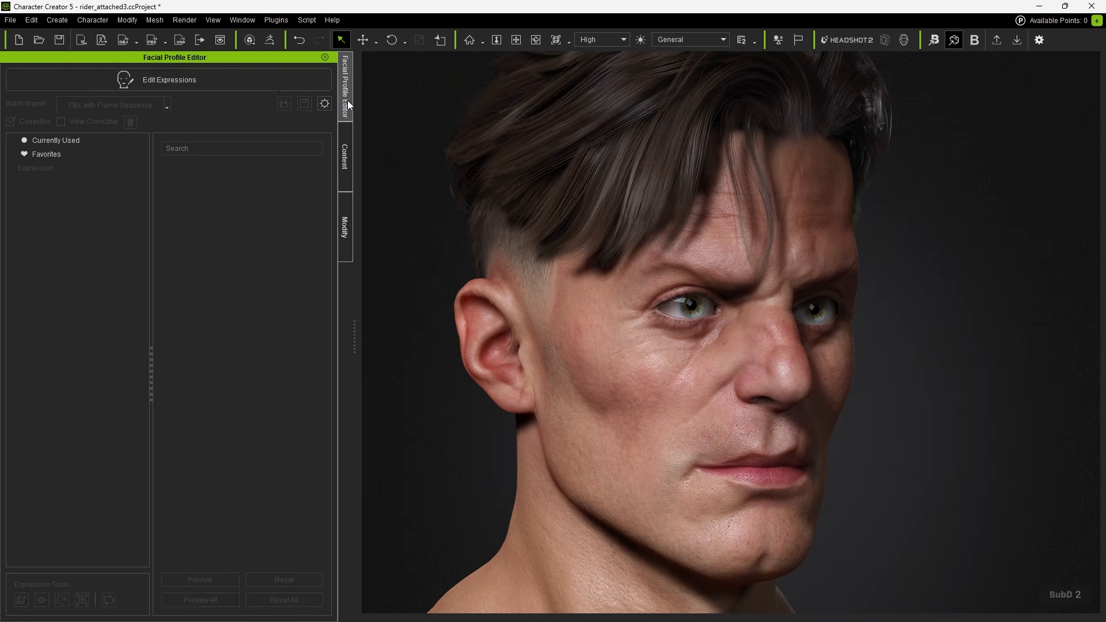
left_click(179, 76)
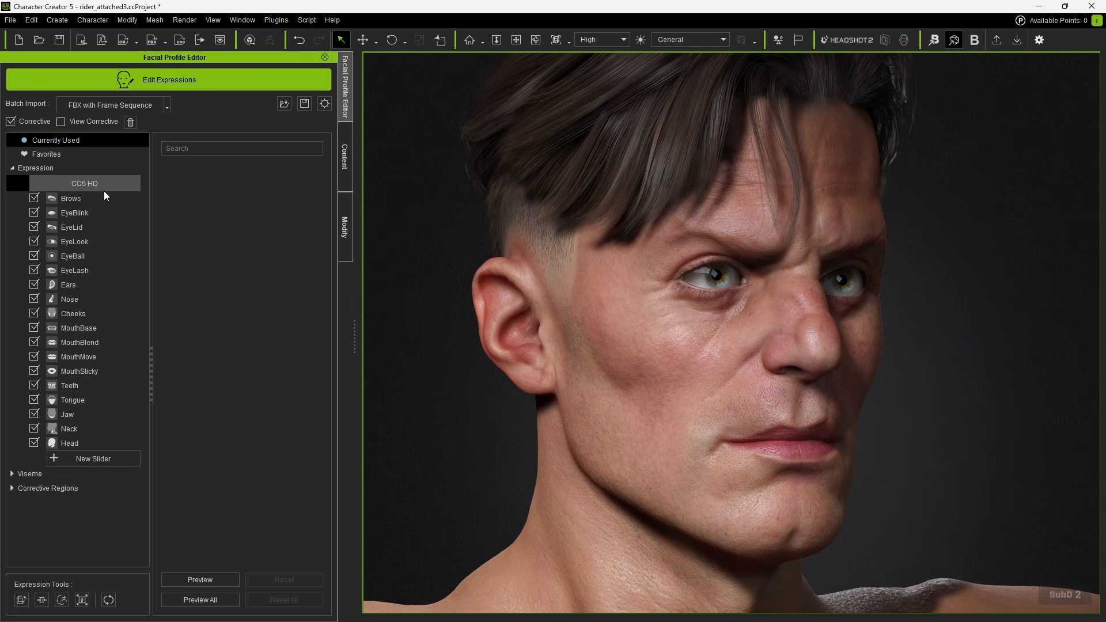
left_click(99, 329)
left_click(98, 342)
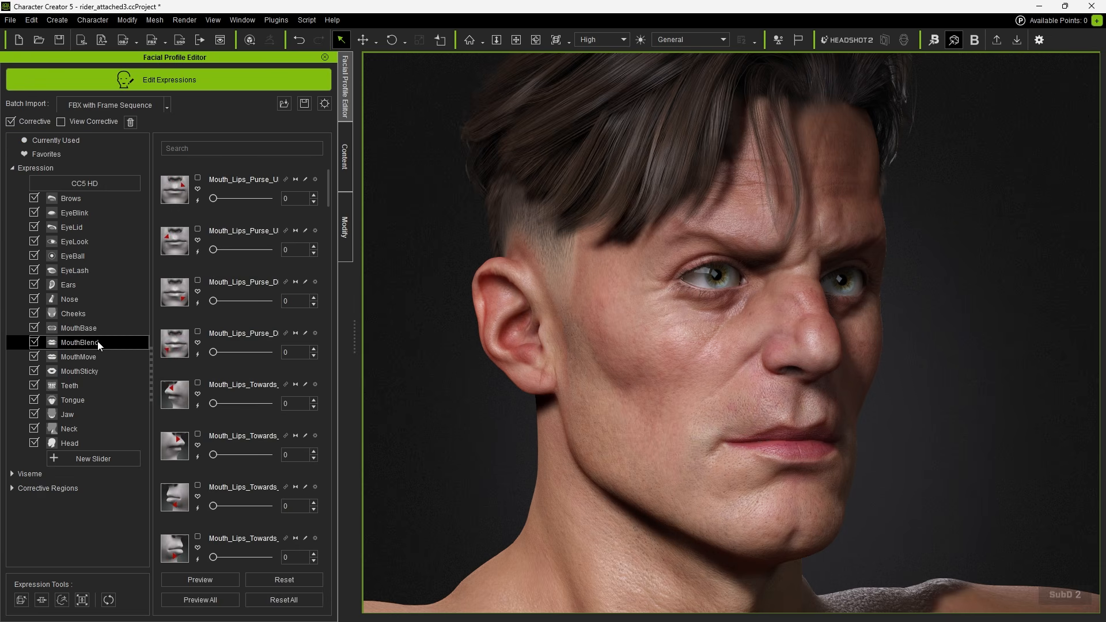
left_click(96, 355)
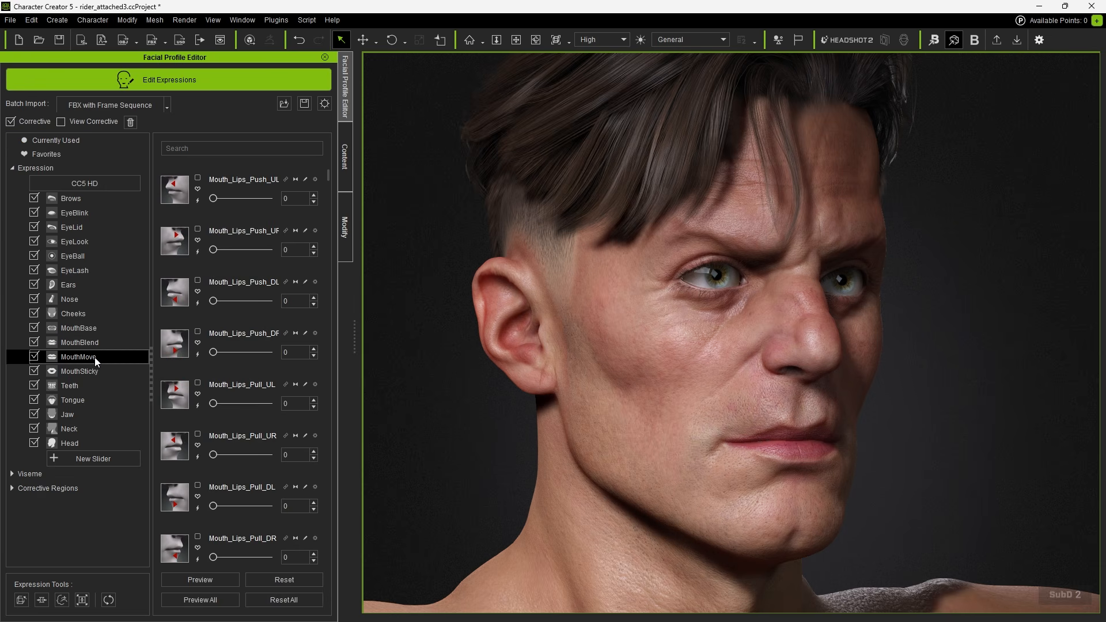
left_click(17, 488)
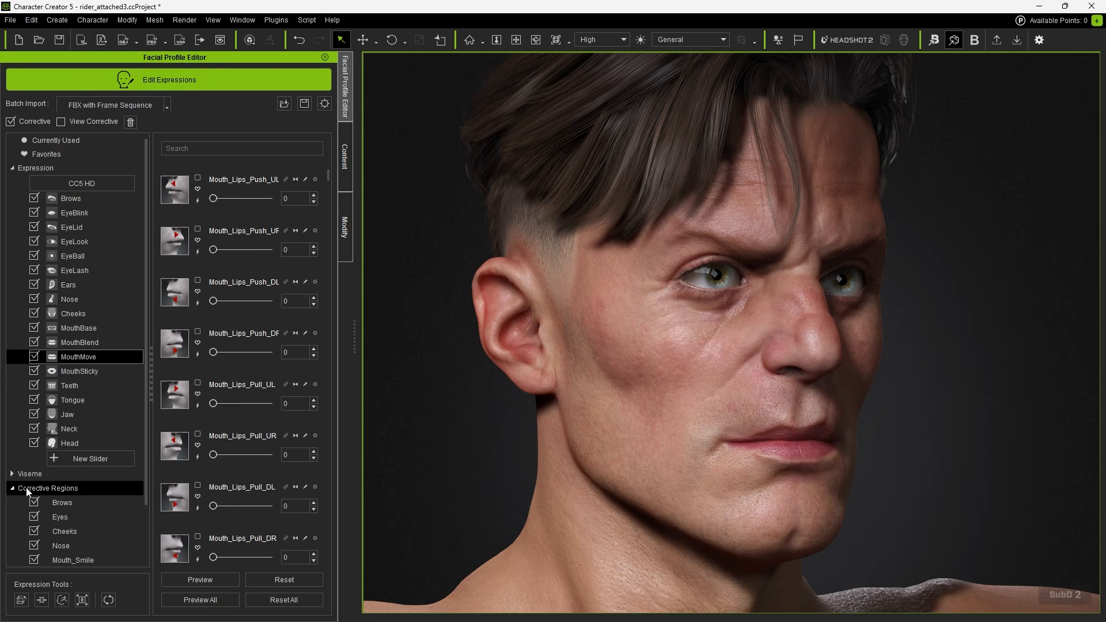